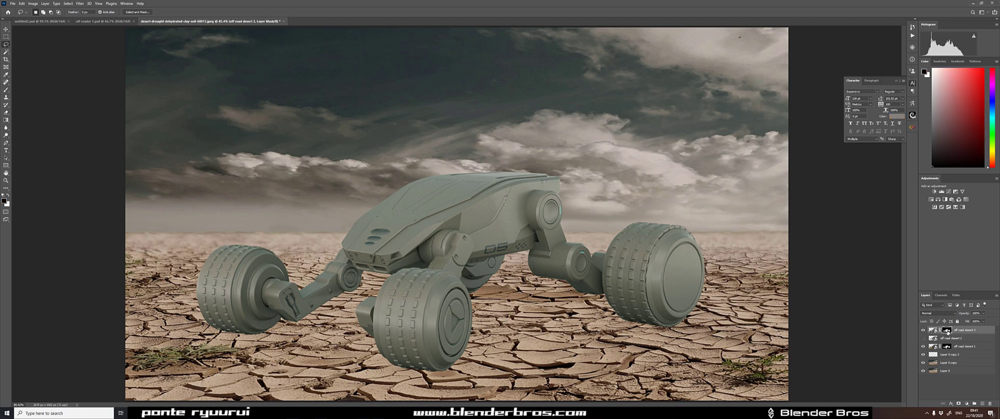
Load a selection from the off road desert 3 layer and rasterize that layer.
ctrl+click(933, 330)
key(Delete)
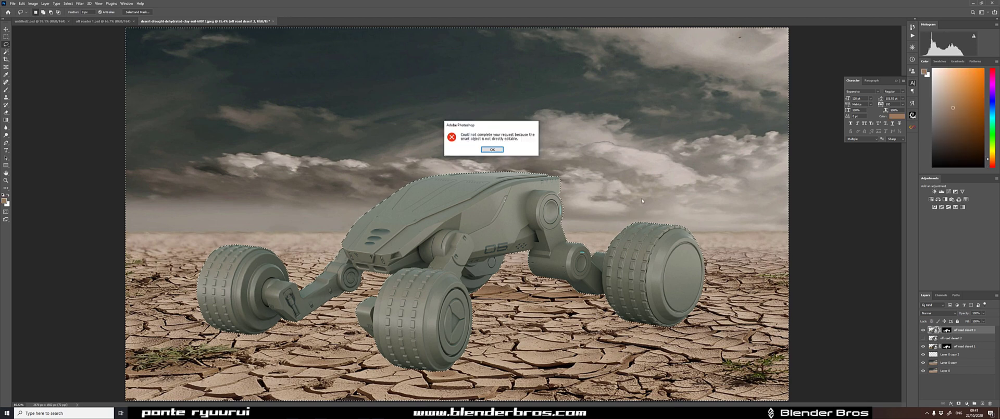
key(Return)
right_click(965, 329)
click(965, 183)
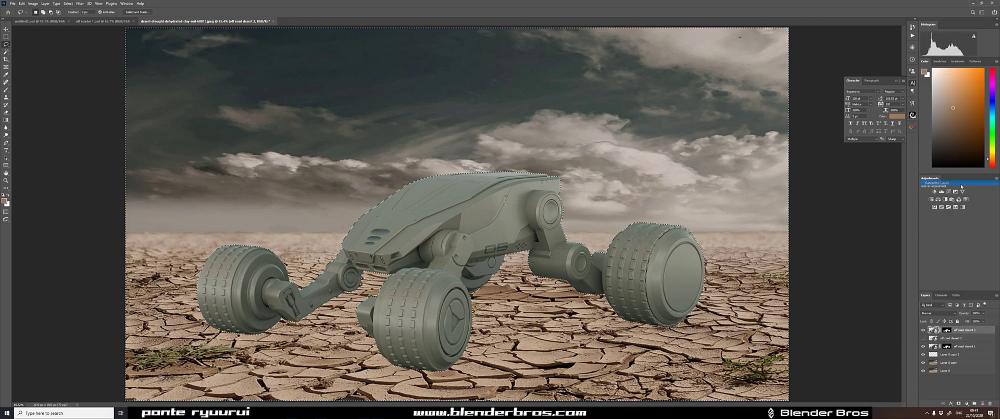
Fill the off road desert 3 mask with black, and place the off road desert 2 layer above it, hidden.
click(947, 329)
key(alt+BackSpace)
key(ctrl+d)
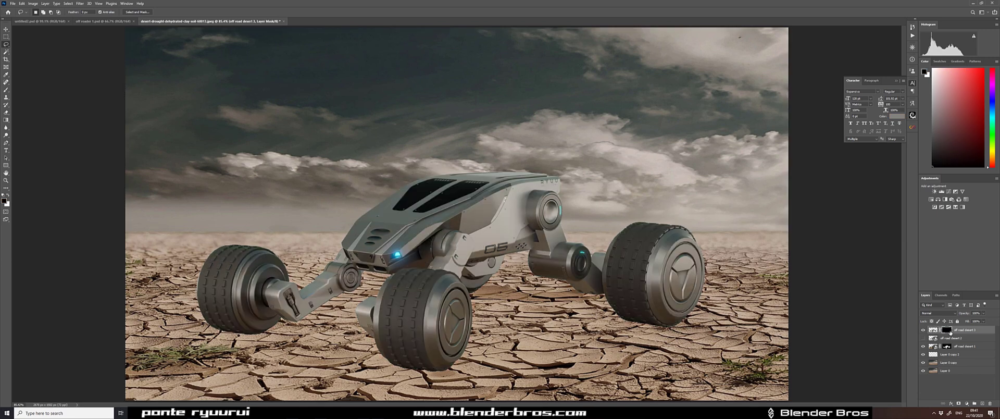
drag(938, 338, 944, 334)
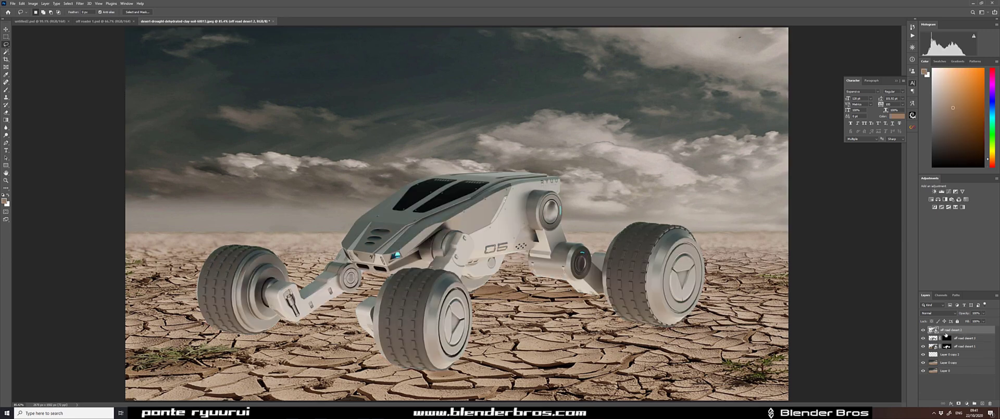
click(923, 329)
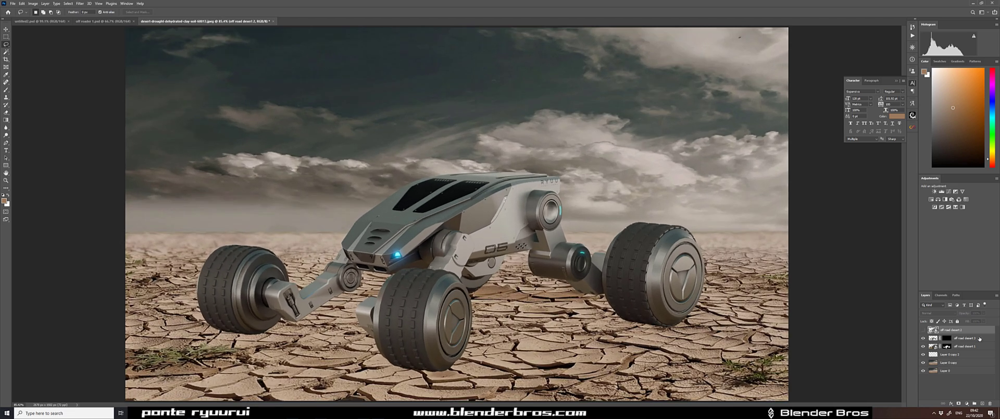
Add a Curves adjustment layer and set its target shadow color by sampling the background image's dark sky.
click(949, 191)
click(925, 72)
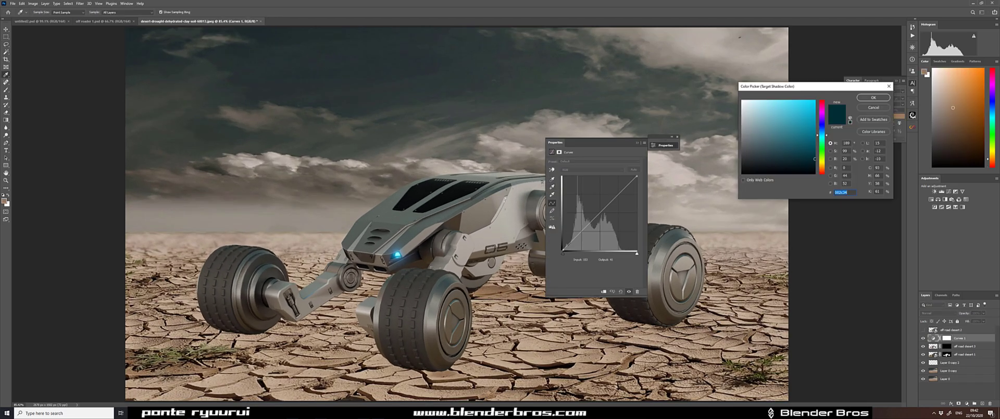
click(484, 139)
key(Return)
Set the Curves target highlight and midtone colors by sampling the background image.
double_click(551, 194)
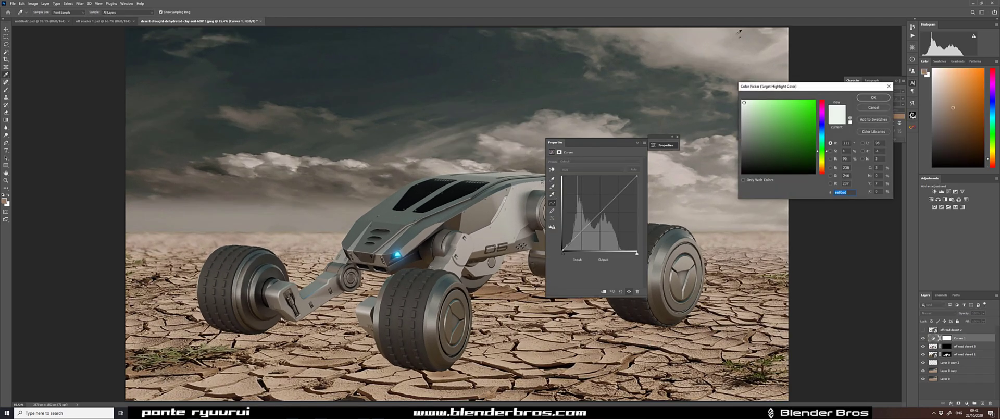
key(Return)
key(Return)
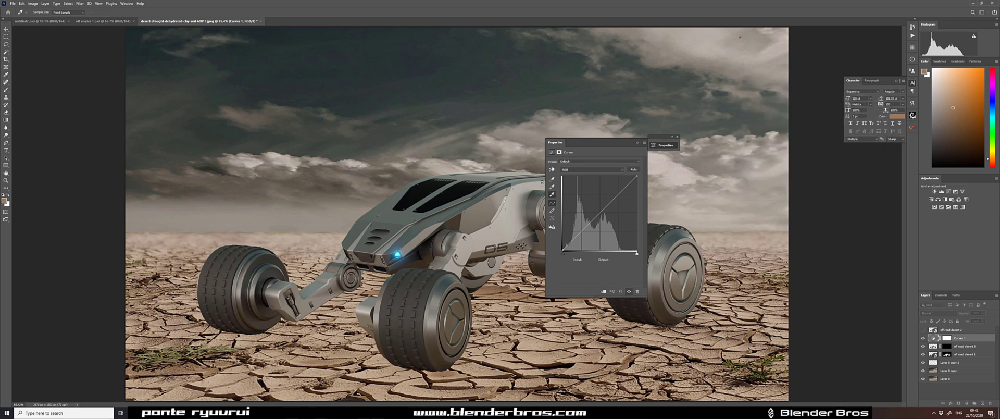
double_click(551, 187)
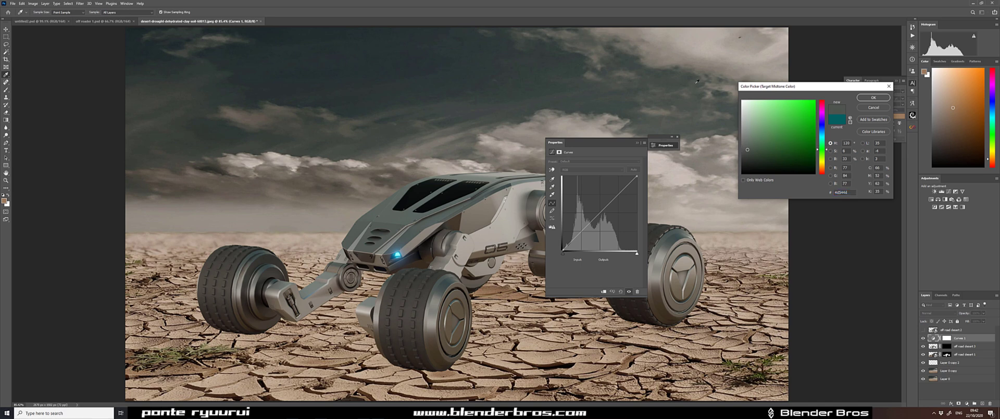
click(721, 86)
key(Return)
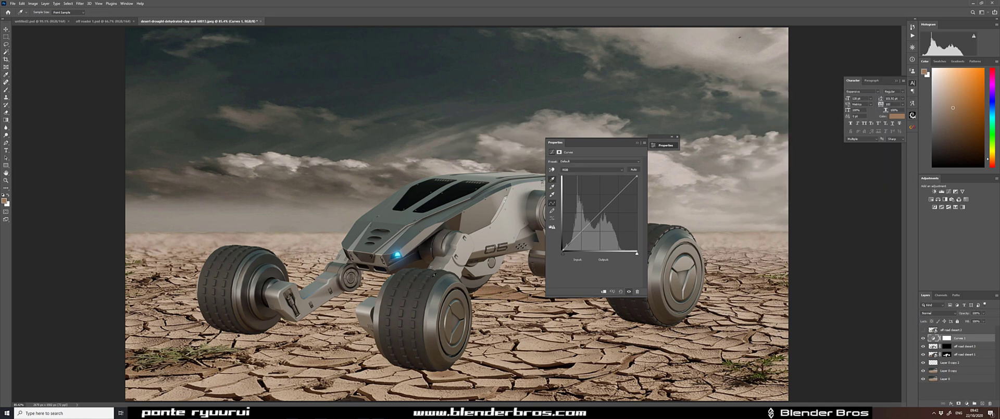
Clip the Curves adjustment to the off road desert 1 layer and match the vehicle's tones using sampled points and a slightly reduced fill.
click(739, 37)
drag(979, 347, 980, 350)
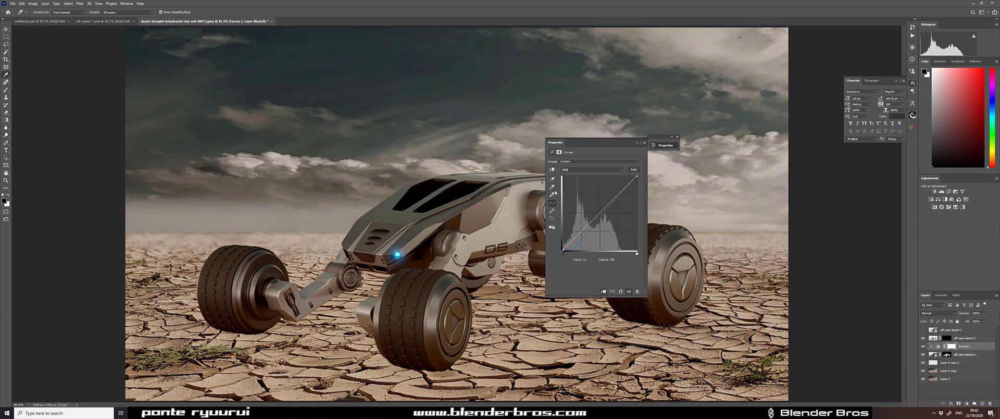
click(431, 241)
click(385, 261)
click(367, 265)
click(420, 253)
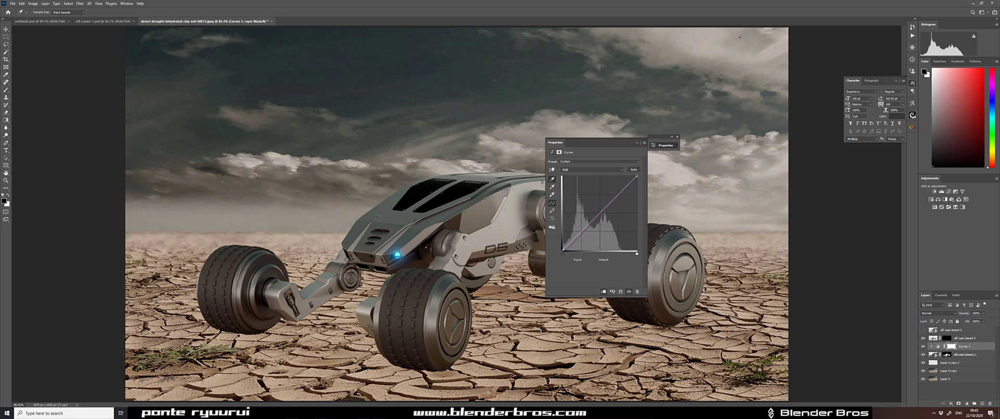
click(507, 201)
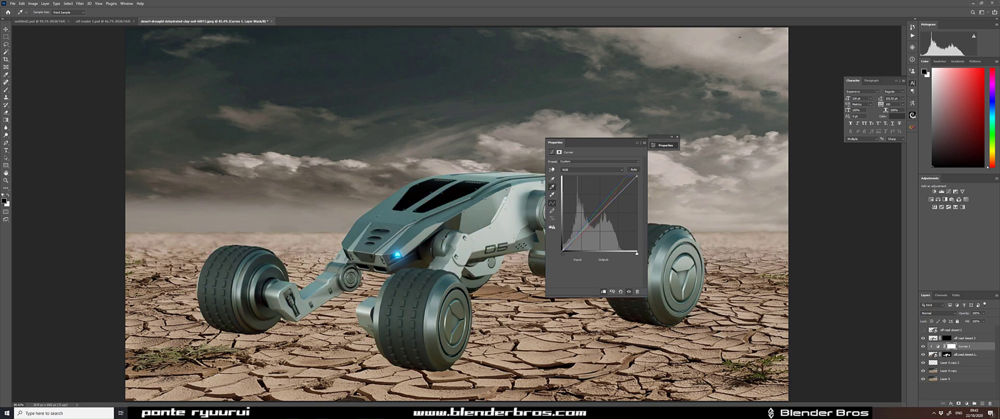
click(637, 143)
drag(967, 321, 748, 318)
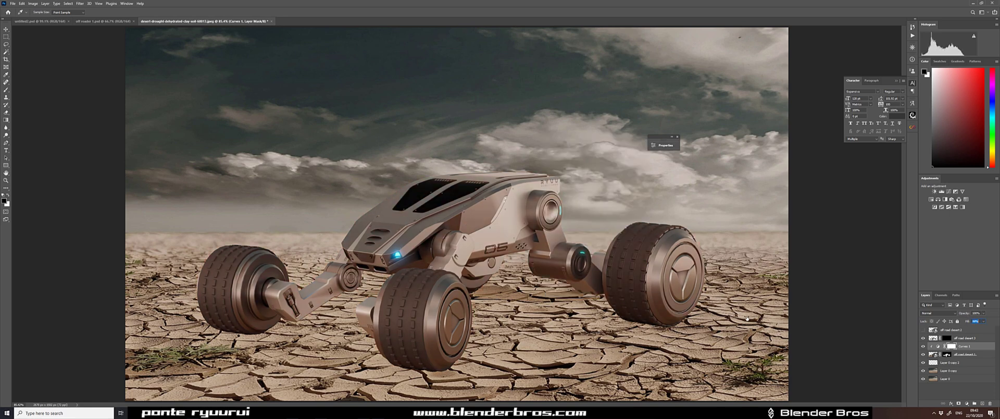
Reveal the off road desert 3 layer through its mask and clip a Curves adjustment with a gentle S-curve to it.
click(947, 338)
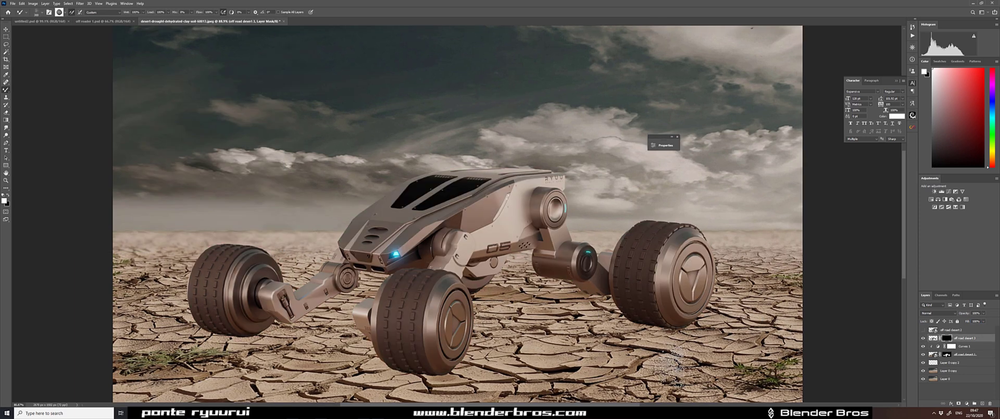
click(933, 338)
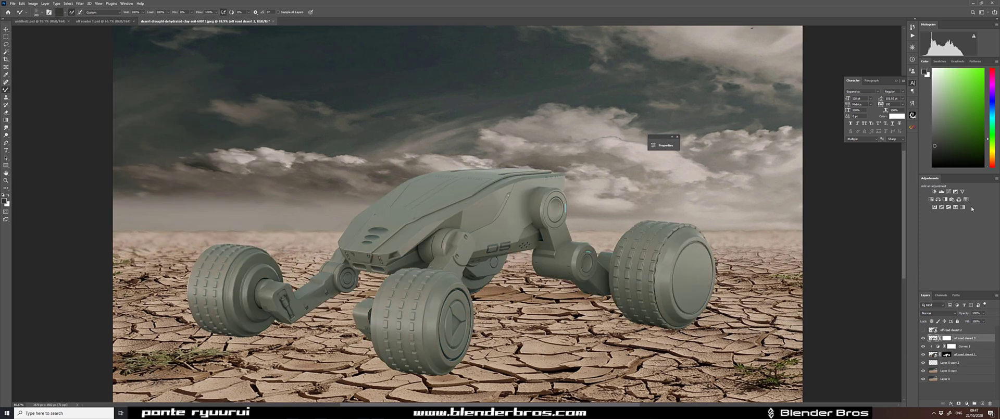
click(948, 191)
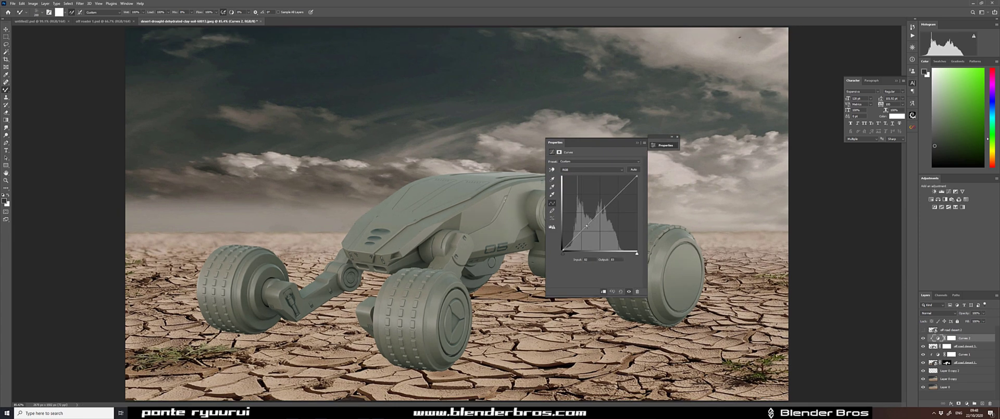
drag(586, 225, 588, 228)
click(610, 202)
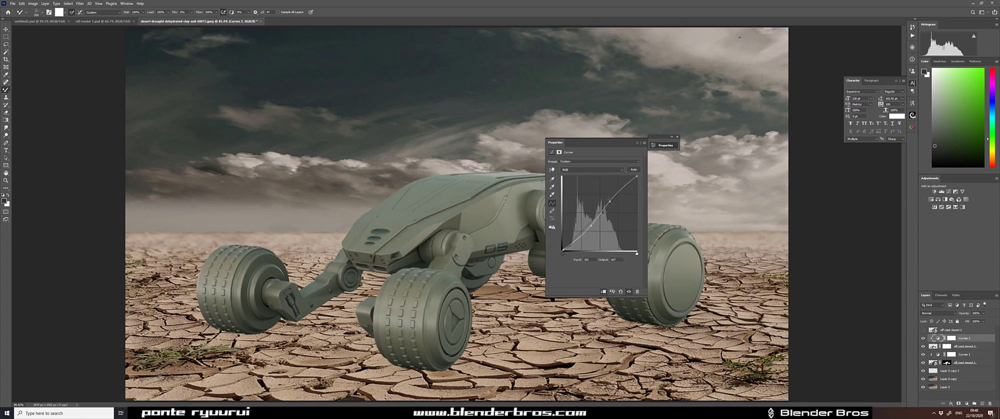
click(637, 143)
Invert the off road desert 3 mask to black and paint parts of the layer back over the wheels and body.
click(947, 346)
key(ctrl+i)
mouse_move(431, 366)
mouse_down()
mouse_move(455, 350)
mouse_move(418, 338)
mouse_up()
mouse_move(560, 269)
mouse_down()
mouse_move(469, 261)
mouse_move(218, 324)
mouse_move(434, 214)
mouse_move(427, 178)
mouse_move(359, 276)
mouse_up()
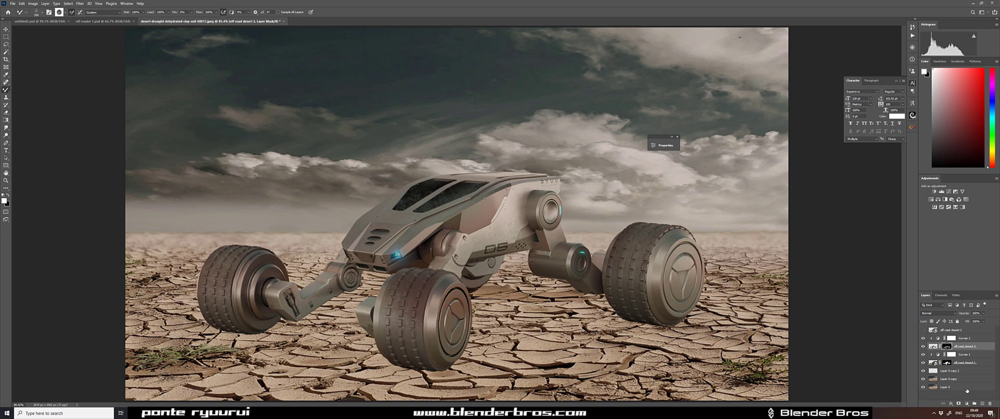
Add a new layer clipped above off road desert 3 and another new layer above the Curves 2 adjustment.
key(ctrl+shift+alt+n)
alt+click(559, 352)
click(979, 402)
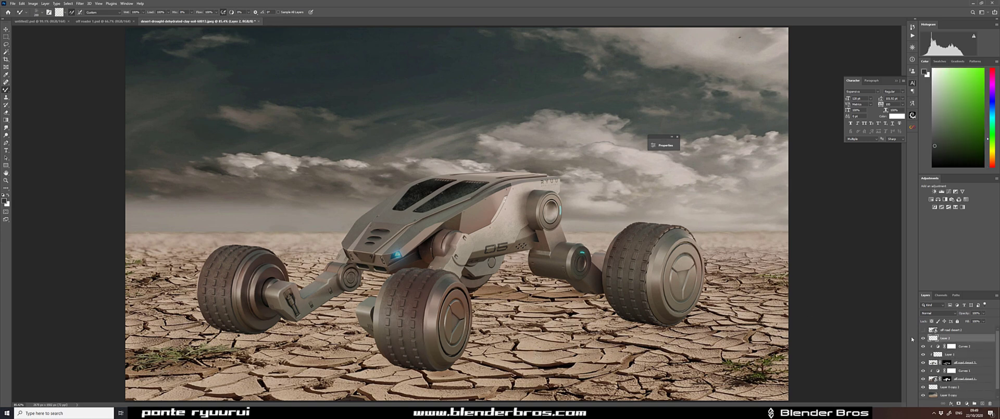
drag(475, 241, 491, 225)
Paint black shading on the wheels and body with a textured Brush tip on the top new layer, clipped to the vehicle.
right_click(6, 93)
click(24, 90)
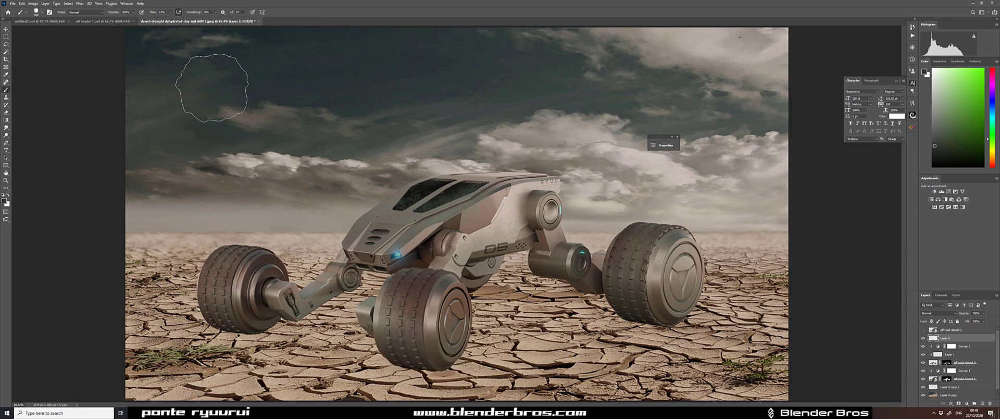
key(d)
click(35, 12)
scroll(100, 93, down, 6)
click(45, 165)
drag(427, 345, 479, 359)
mouse_move(672, 323)
mouse_down()
mouse_move(690, 315)
mouse_move(596, 314)
mouse_move(339, 360)
mouse_move(271, 333)
mouse_up()
key(ctrl+alt+g)
drag(224, 308, 245, 302)
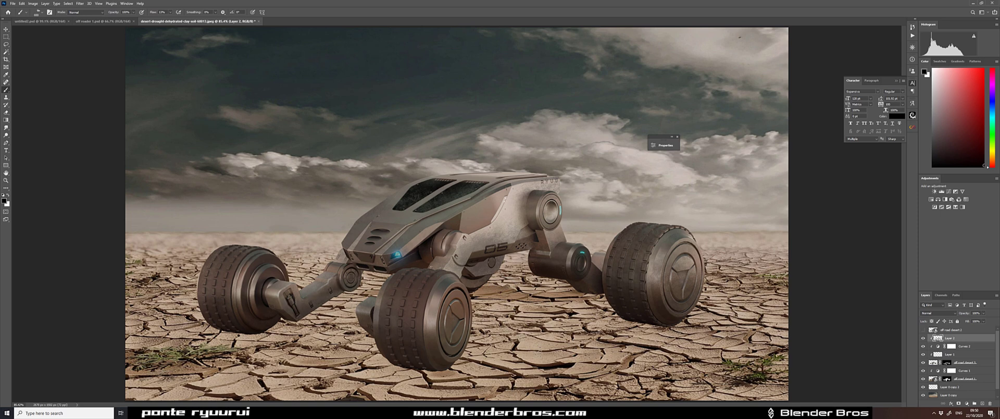
drag(294, 305, 298, 312)
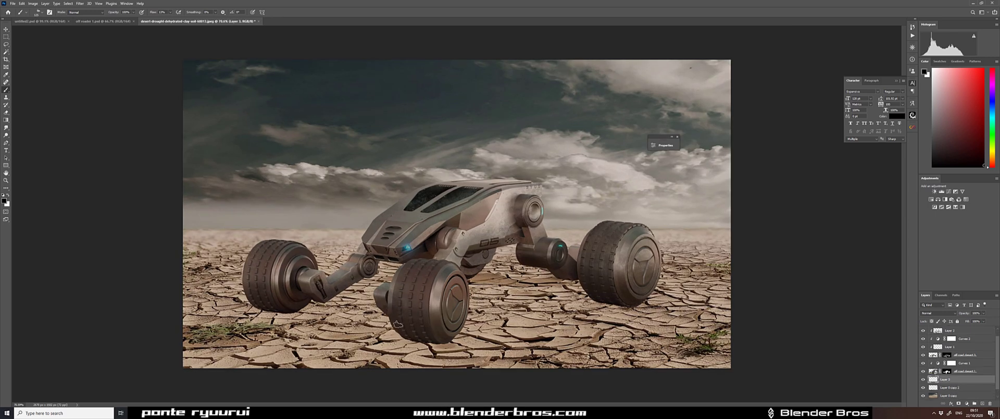
Paint black contact shadows on the ground beneath the three visible wheels, on a layer below the vehicle.
key(bracketright)
key(bracketright)
key(bracketright)
drag(405, 341, 461, 355)
drag(297, 314, 244, 312)
drag(638, 308, 589, 307)
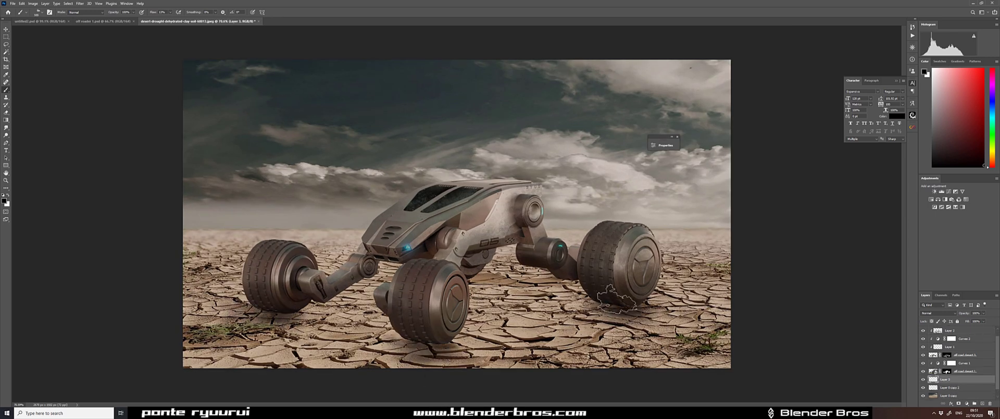
Paint a broader shadow on the ground beneath the vehicle's body with a larger brush, and add a new layer.
key(bracketright)
key(bracketright)
key(bracketright)
mouse_move(502, 297)
mouse_down()
mouse_move(339, 320)
mouse_move(532, 303)
mouse_up()
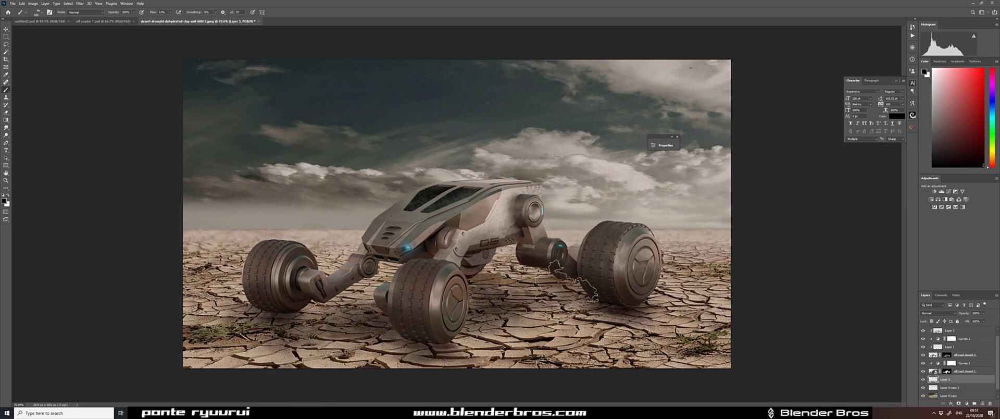
key(ctrl+shift+alt+n)
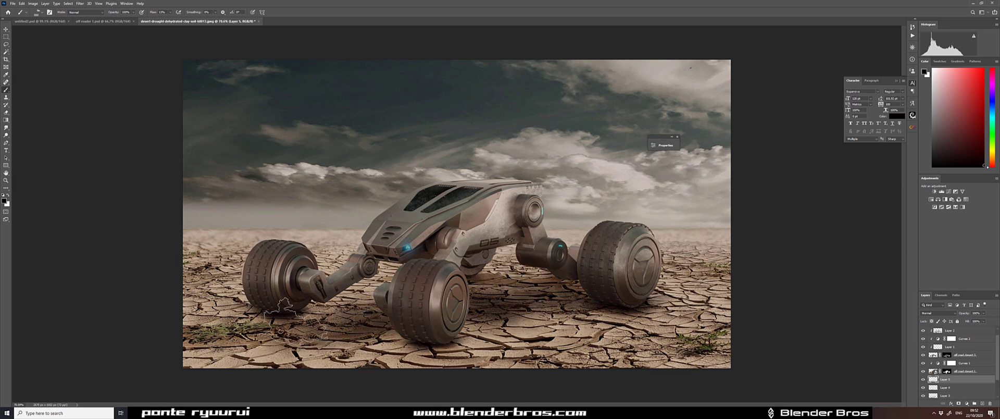
Merge the selected copies of the background layer into one layer.
click(21, 4)
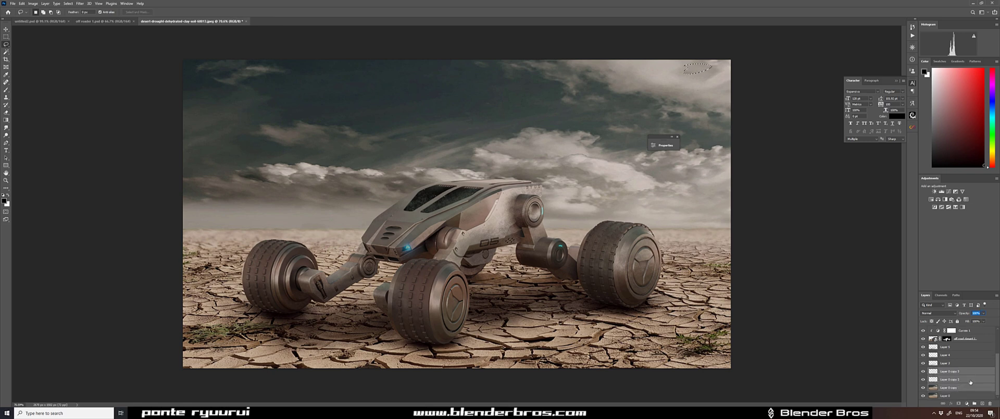
right_click(954, 370)
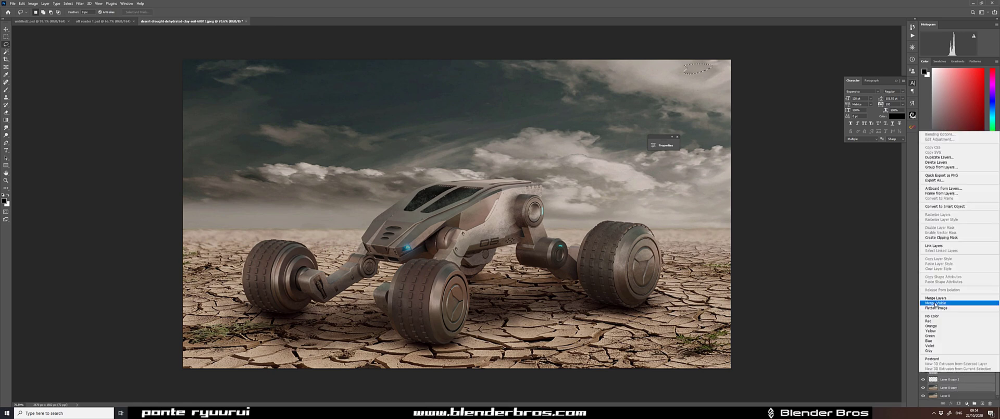
click(936, 303)
Mask the sky out of the merged background layer with a freehand selection along the horizon.
drag(698, 227, 179, 58)
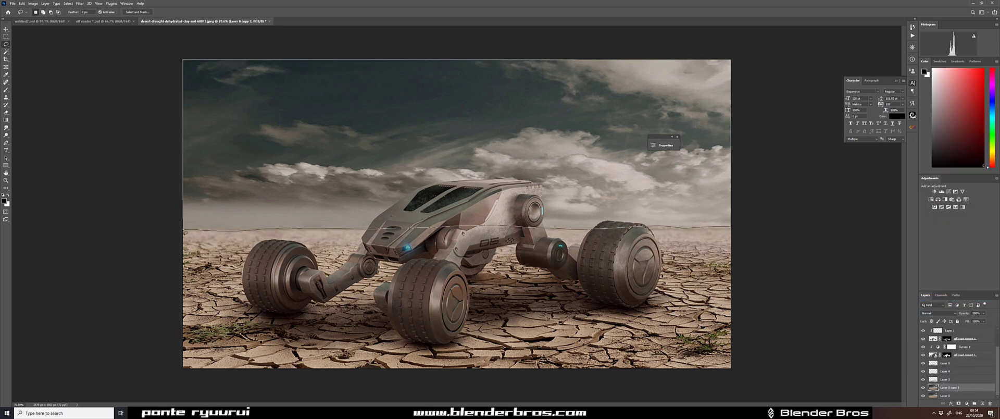
drag(647, 232, 644, 214)
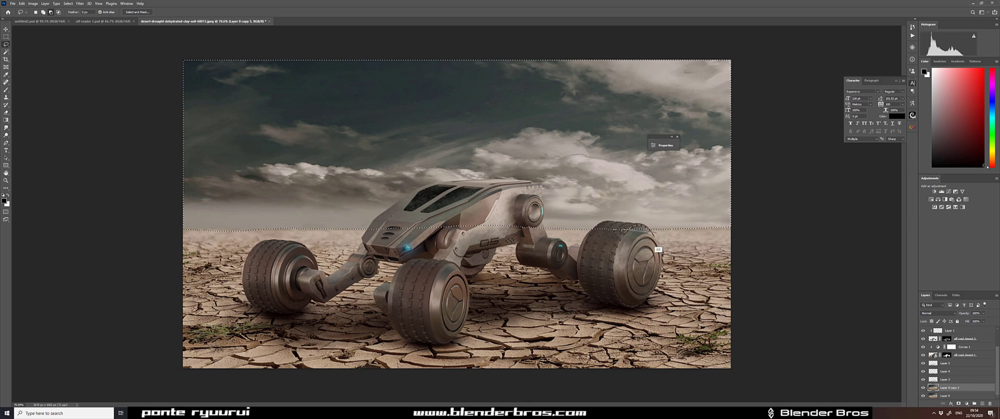
click(958, 403)
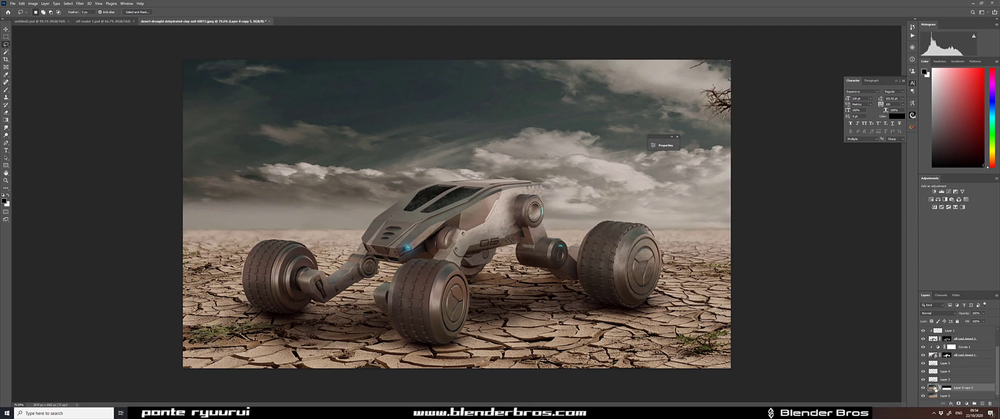
Keep a masked ground copy above, disable the mask on Layer 0 copy 3 and lower that layer's fill to 67%.
scroll(955, 358, down, 1)
shift+click(946, 388)
click(964, 388)
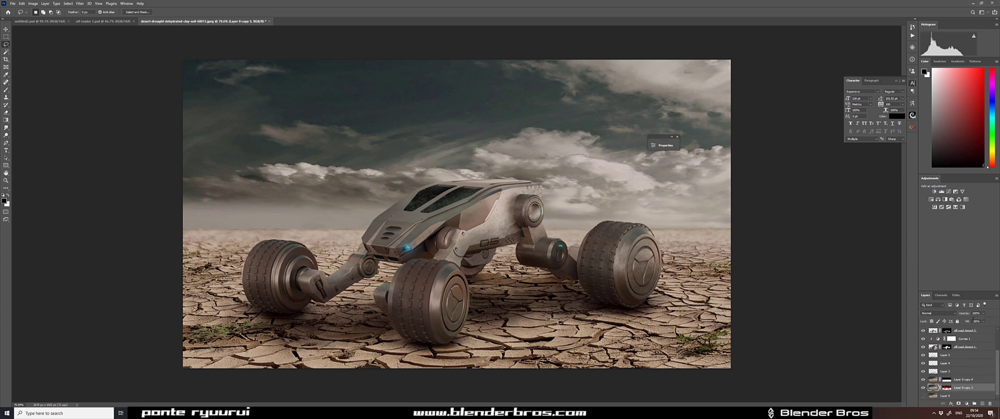
key(shift+6)
key(shift+7)
Insert the Jupiter object from PixelSquid behind the ground and move it to the upper-left part of the sky.
click(912, 116)
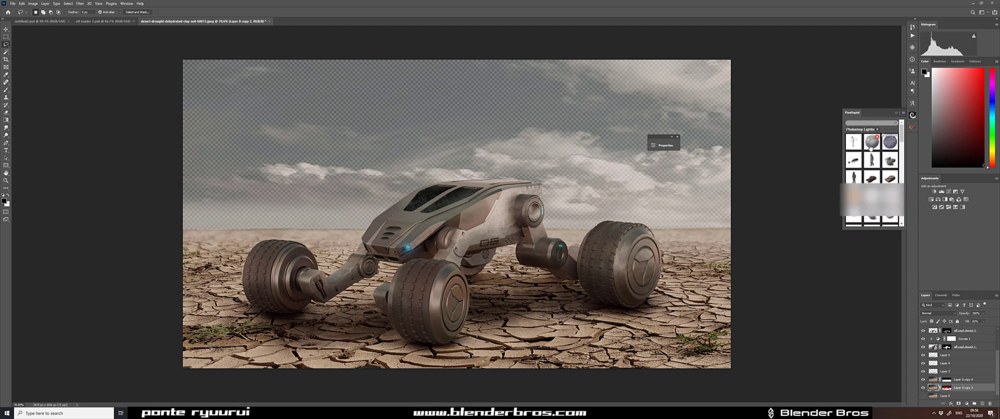
click(891, 219)
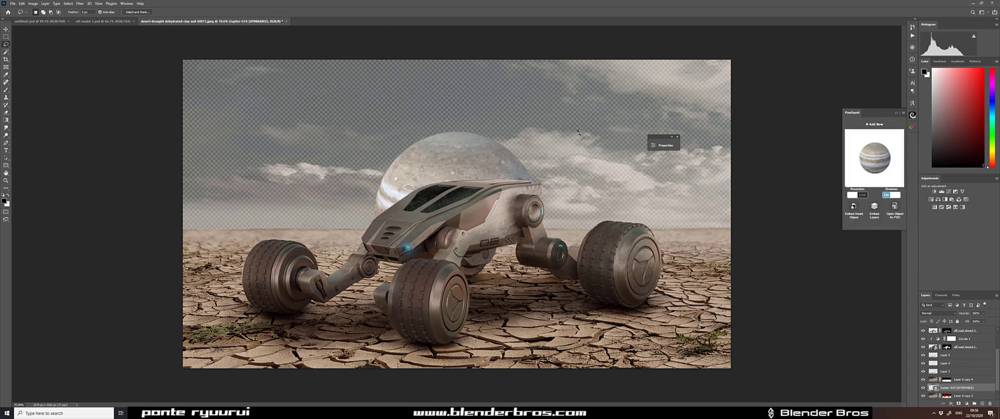
drag(478, 163, 324, 92)
Enlarge the planet and reposition it so it dominates the upper-left sky, partly cropped by the image's upper edge.
mouse_move(466, 304)
mouse_down()
mouse_move(475, 293)
mouse_move(536, 346)
mouse_up()
mouse_move(413, 156)
mouse_down()
mouse_move(426, 135)
mouse_move(417, 97)
mouse_up()
key(Return)
key(ctrl+t)
drag(603, 146, 607, 109)
key(Return)
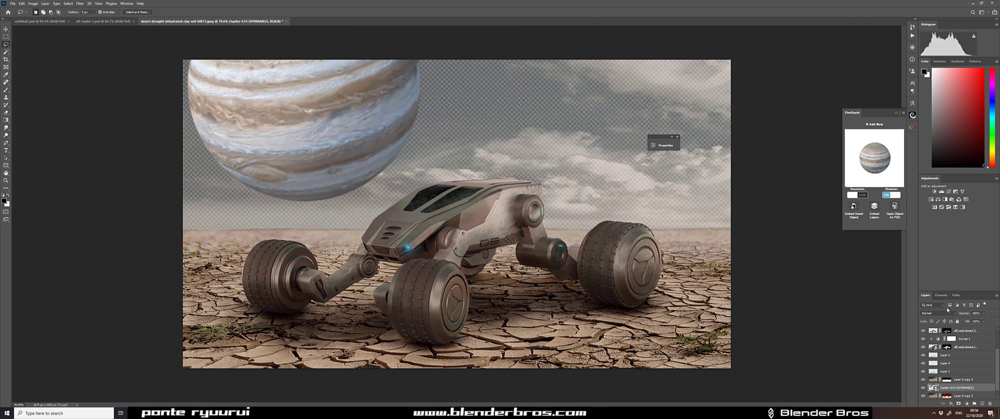
Move the Jupiter layer above Layer 0 copy 4 and raise Layer 0 copy 3's fill for a denser sky.
drag(967, 321, 951, 323)
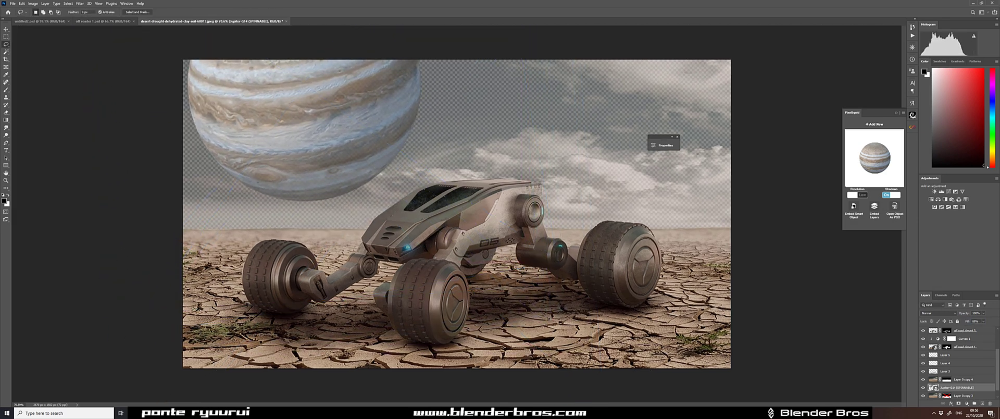
scroll(966, 346, down, 1)
click(972, 371)
drag(972, 380, 975, 368)
click(973, 388)
drag(967, 322, 974, 326)
click(957, 371)
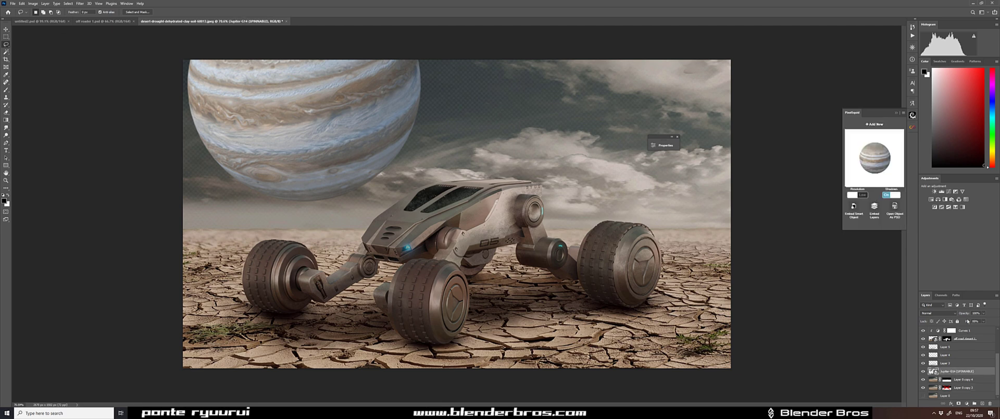
Duplicate the Curves 2 adjustment layer and clip the copy to the Jupiter layer.
scroll(956, 357, up, 5)
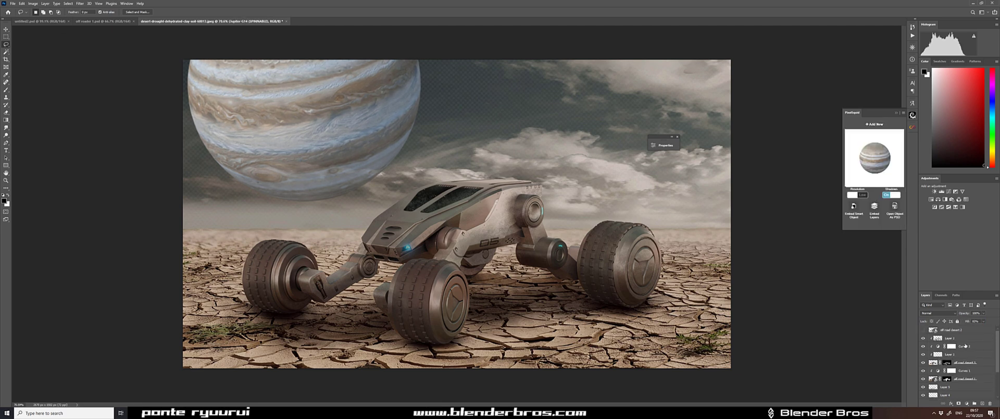
scroll(969, 347, down, 2)
drag(979, 391, 979, 392)
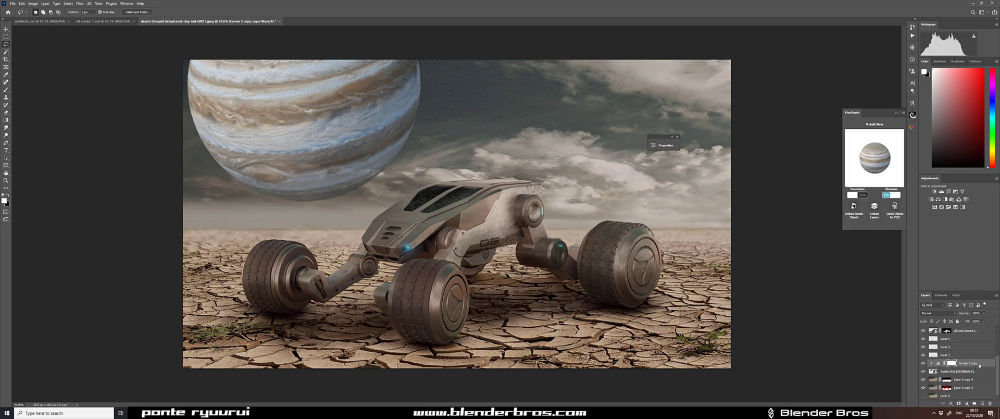
Retune the planet's clipped Curves adjustment by sampling new tonal reference points on the planet's surface.
click(663, 145)
drag(609, 201, 585, 227)
click(552, 179)
click(341, 196)
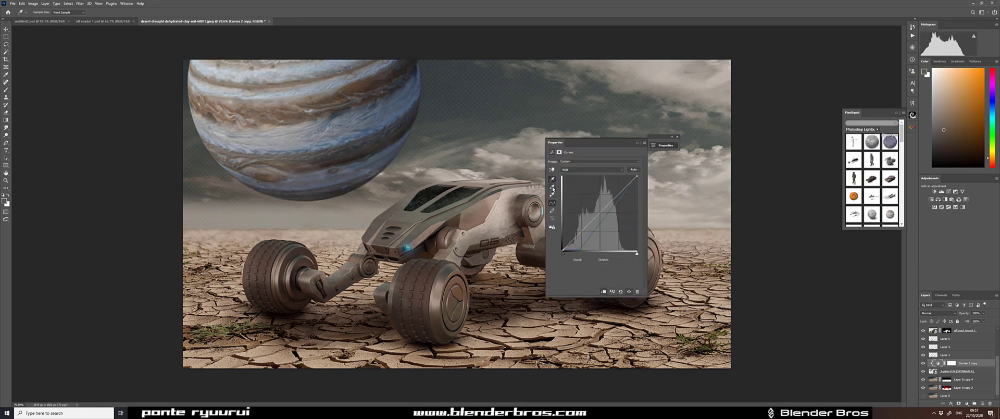
click(311, 138)
click(553, 194)
click(365, 125)
click(344, 115)
click(333, 99)
click(333, 73)
click(637, 143)
Reduce the fill of the planet's Curves copy and add a clipped Vibrance adjustment that mutes the planet's colors.
mouse_move(967, 321)
mouse_down()
mouse_move(937, 322)
mouse_move(949, 322)
mouse_up()
click(962, 191)
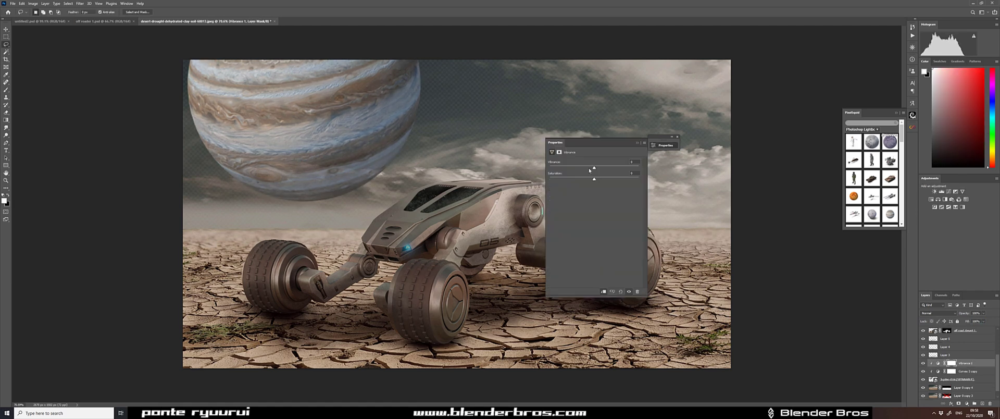
click(637, 144)
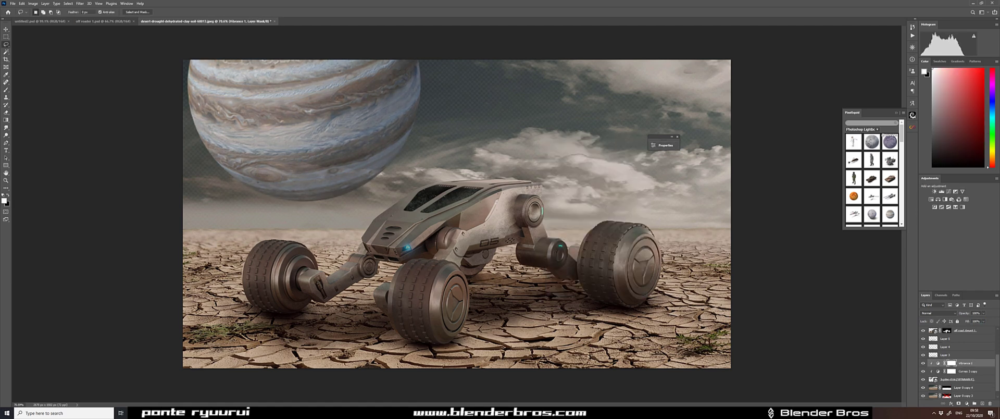
Move the planet layer with its Curves and Vibrance adjustments beneath Layer 0 copy 4.
scroll(964, 377, down, 1)
drag(968, 384, 966, 360)
key(ctrl+z)
shift+click(966, 355)
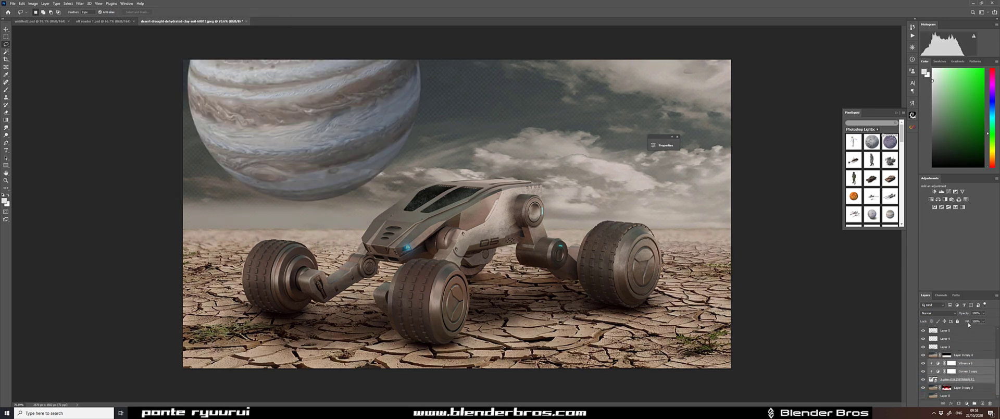
Lower the Jupiter layer's fill and mask out its lower part so it fades into the clouds.
click(959, 379)
drag(968, 321, 962, 322)
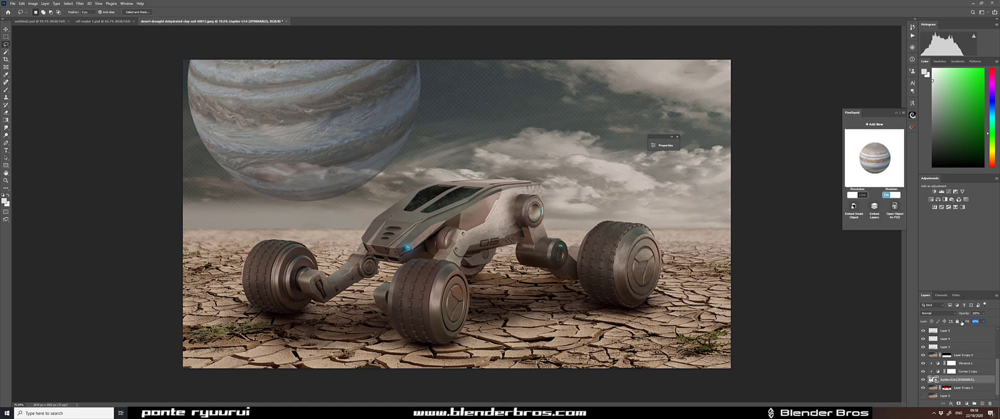
click(959, 403)
key(b)
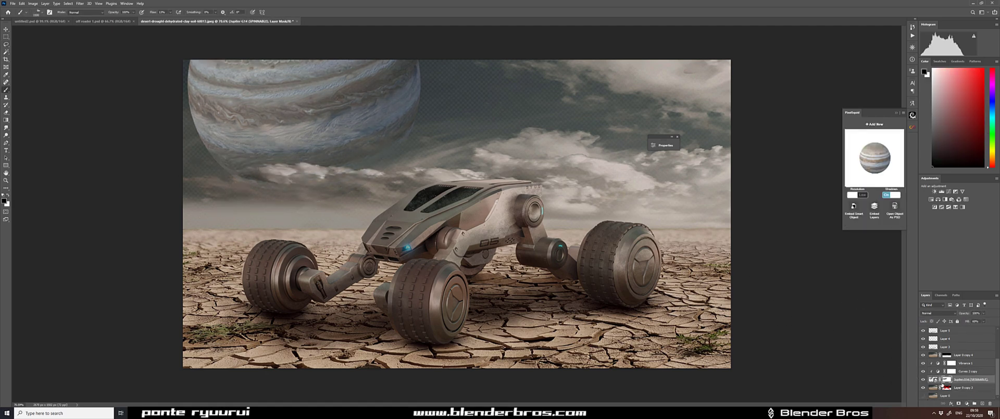
click(963, 388)
click(947, 379)
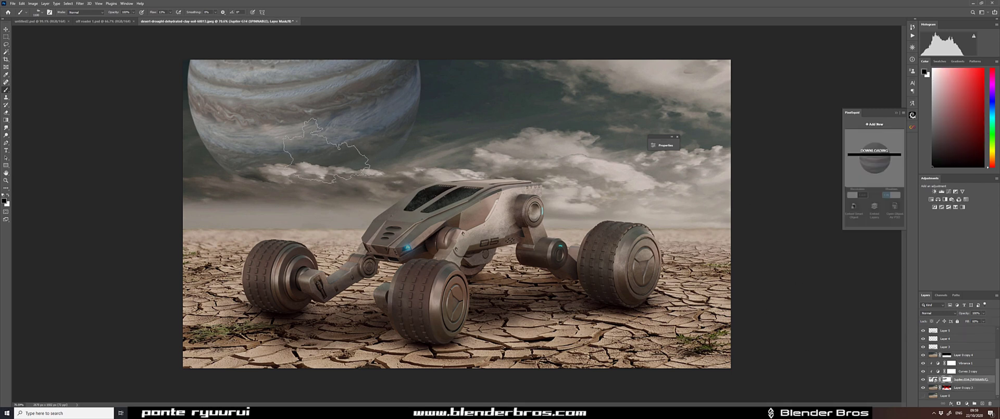
Restore part of the planet's lower edge on its mask with a smaller brush.
key(bracketleft)
key(bracketleft)
key(bracketleft)
key(bracketleft)
key(bracketleft)
key(bracketleft)
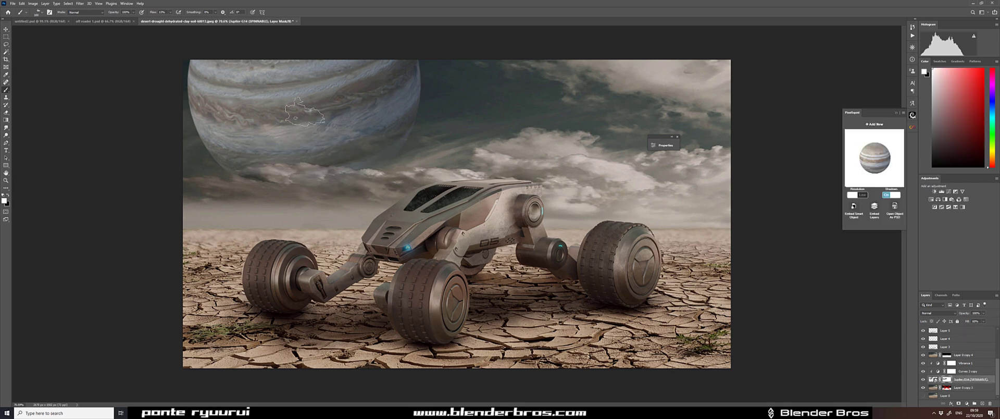
mouse_move(355, 158)
mouse_down()
mouse_move(367, 165)
mouse_move(223, 164)
mouse_up()
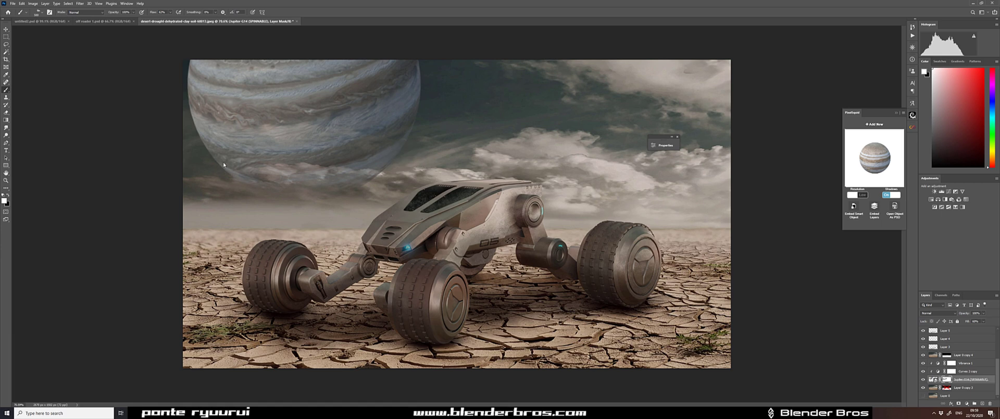
Sample cloud colors for the new Layer 6, set the brush flow to 100% and try a cloud stroke over the planet's lower part.
key(ctrl+minus)
key(ctrl+minus)
key(ctrl+0)
key(x)
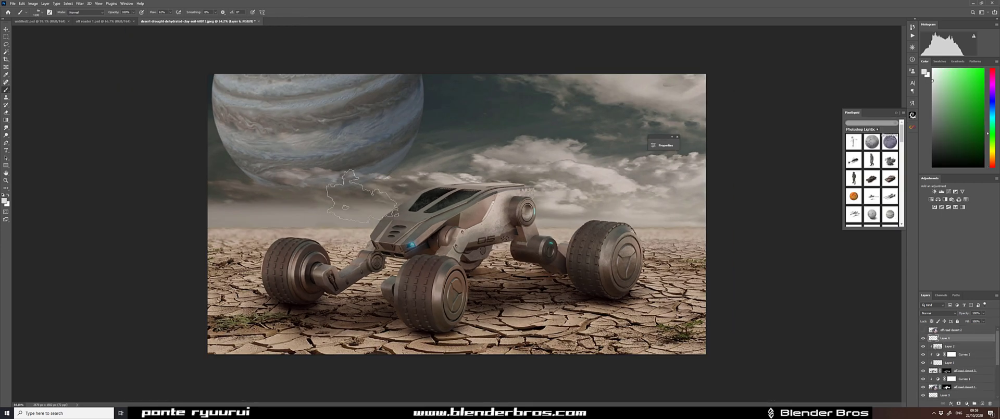
key(ctrl+z)
alt+click(591, 110)
drag(153, 12, 208, 12)
alt+click(573, 97)
alt+click(503, 96)
drag(263, 181, 311, 181)
key(ctrl+z)
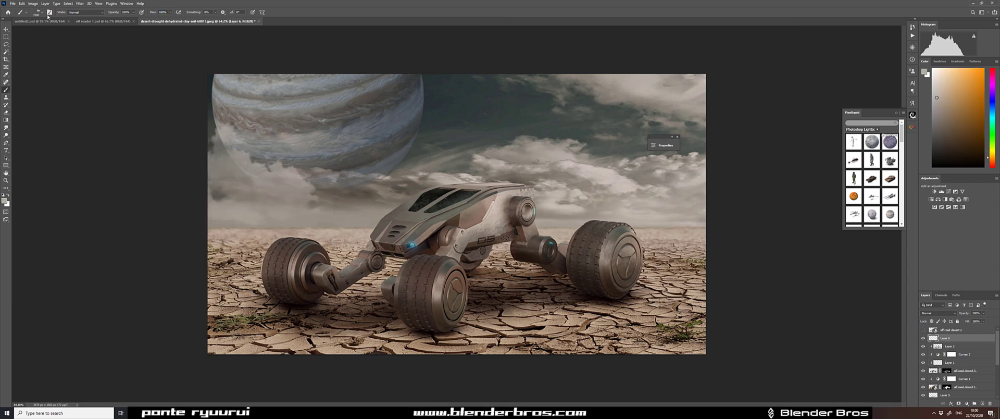
Choose a different cloud brush from the Clouds_Brushes set.
click(49, 12)
click(69, 78)
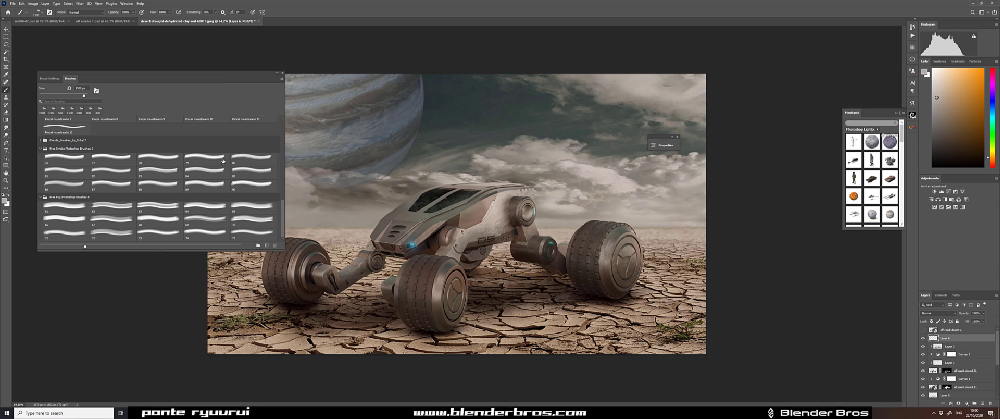
scroll(280, 198, up, 2)
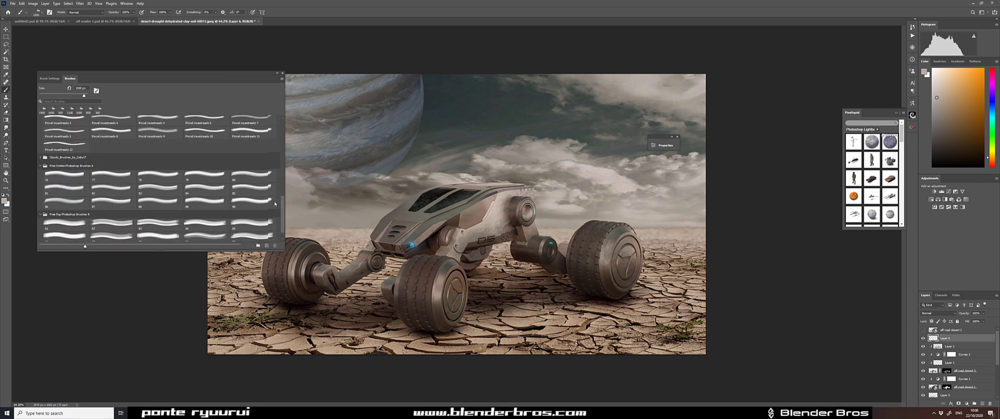
click(41, 157)
click(66, 176)
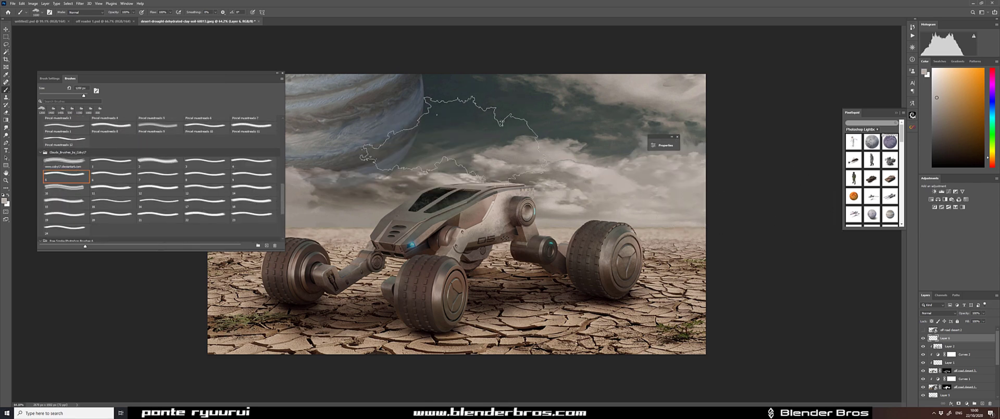
click(159, 189)
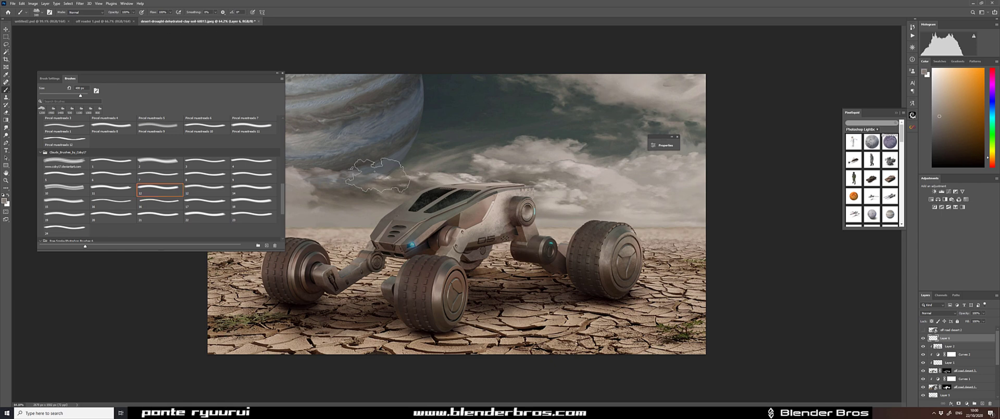
Paint clouds on Layer 6 across the sky behind the vehicle, using colors sampled from the existing clouds.
click(378, 176)
click(602, 169)
key(ctrl+z)
click(476, 133)
click(585, 156)
click(207, 177)
click(159, 189)
alt+click(592, 146)
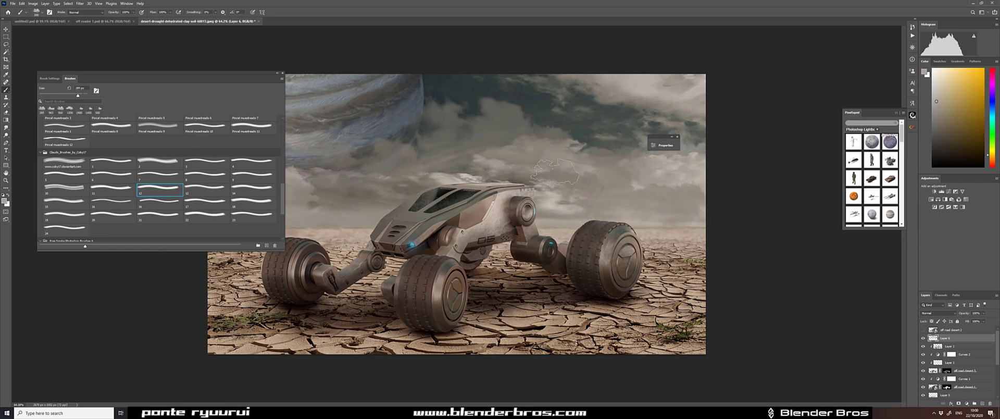
click(565, 172)
Enlarge the cloud brush and paint larger clouds over the planet's lower part and along the horizon.
key(bracketright)
key(bracketright)
key(bracketright)
key(bracketright)
key(bracketright)
alt+click(341, 182)
click(341, 185)
key(ctrl+z)
click(348, 159)
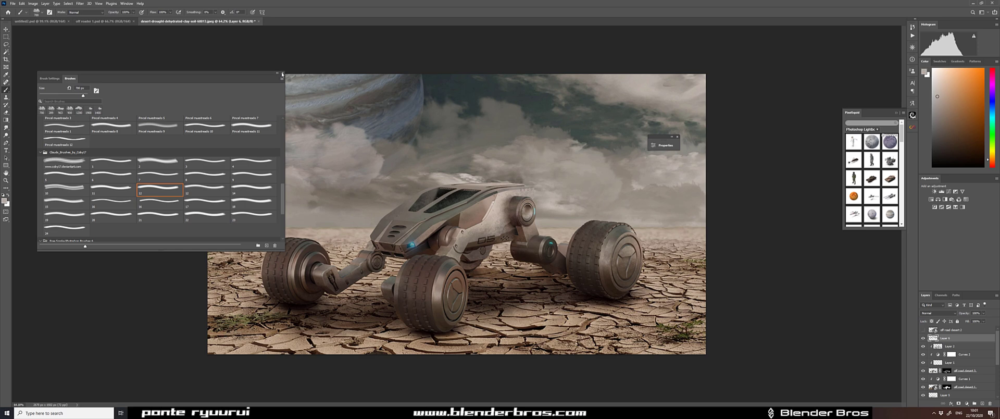
click(282, 75)
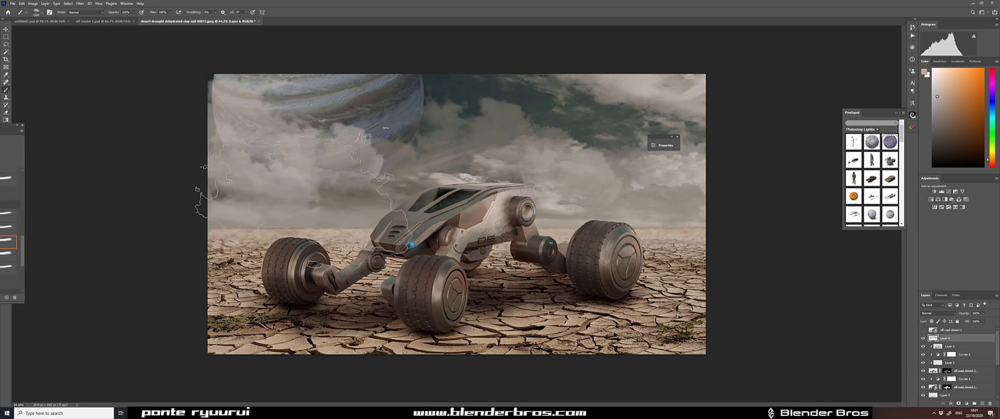
click(592, 155)
click(431, 214)
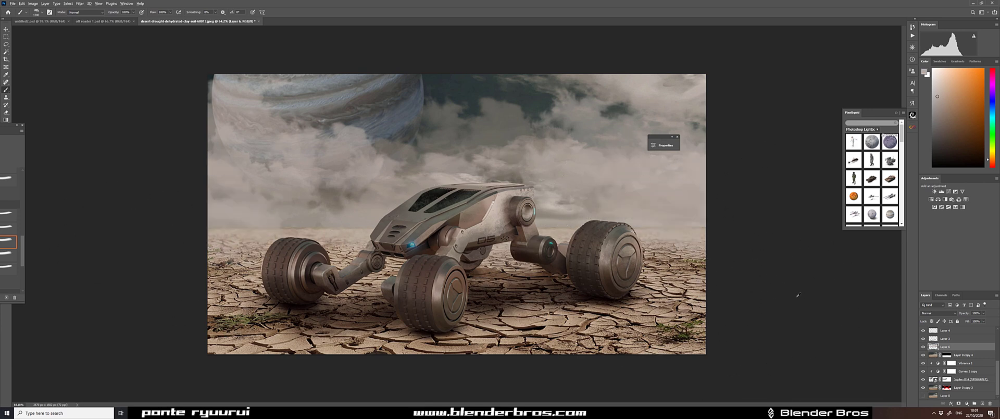
Try blend modes on Layer 6 and lower its fill so the painted clouds blend softly into the sky.
click(938, 313)
click(937, 326)
click(938, 313)
click(929, 268)
click(950, 321)
drag(967, 321, 926, 321)
Add a new layer above Layer 2 and try painting dust across the foreground with a sampled ground color.
scroll(958, 354, up, 4)
click(962, 339)
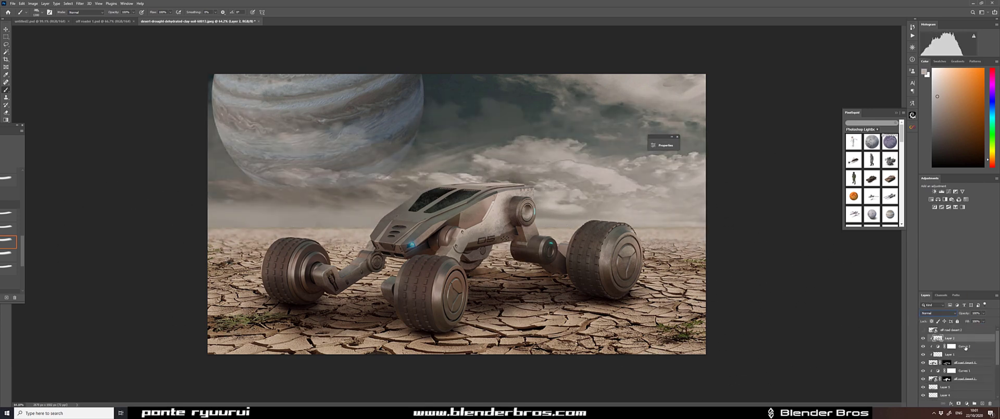
alt+click(599, 315)
click(552, 302)
click(442, 318)
key(ctrl+z)
key(ctrl+z)
click(983, 403)
click(623, 313)
click(281, 313)
key(ctrl+z)
key(ctrl+z)
Choose a brush from the Free Fog Photoshop Brushes set and paint tan haze over the whole scene.
drag(1, 130, 146, 155)
scroll(142, 250, down, 5)
click(48, 282)
click(187, 307)
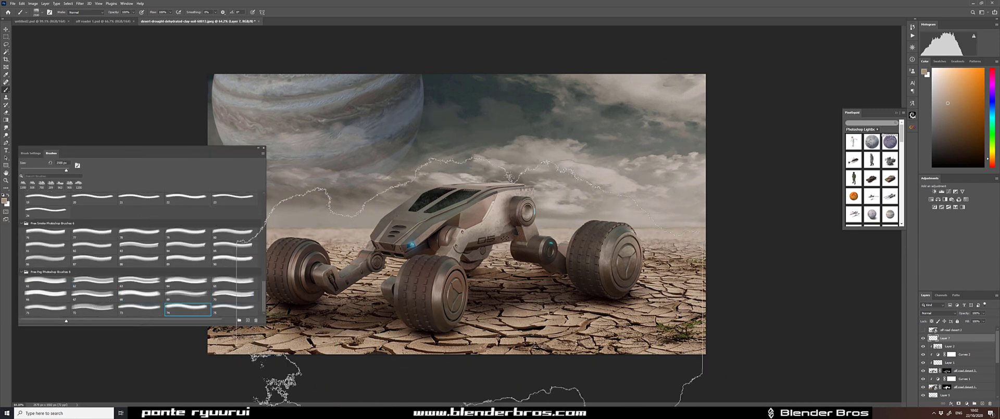
scroll(457, 214, down, 4)
scroll(462, 338, up, 3)
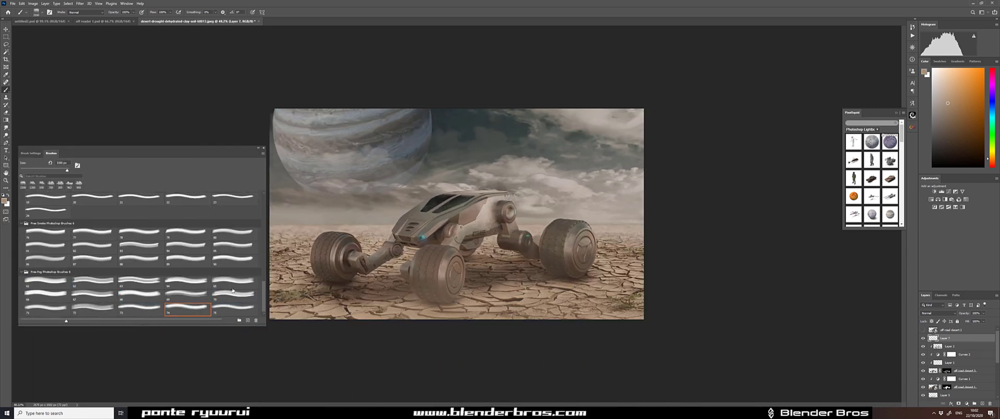
scroll(457, 214, up, 3)
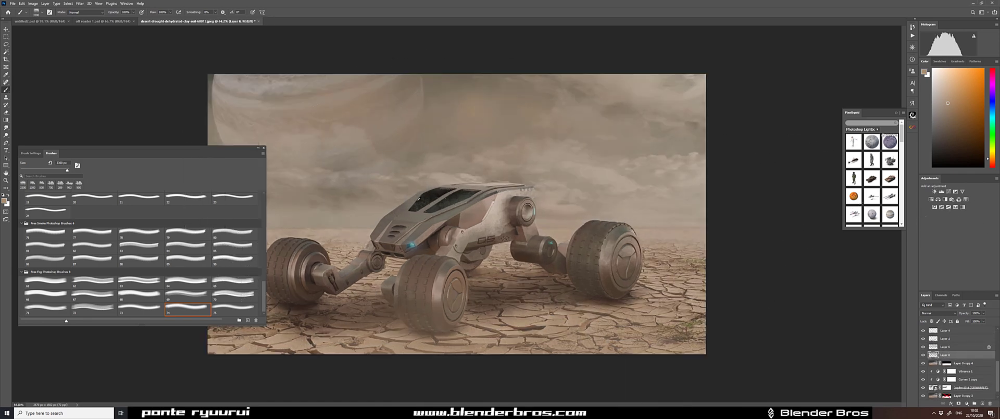
key(F5)
Change Layer 8's blend mode, add a new layer above it and brush tan fog across the sky.
click(938, 313)
click(941, 334)
click(982, 403)
mouse_move(197, 115)
mouse_down()
mouse_move(448, 120)
mouse_move(724, 104)
mouse_up()
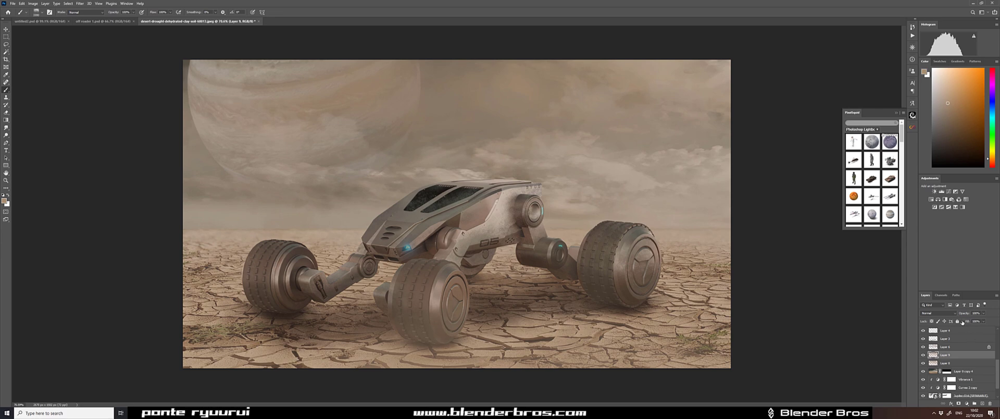
Set the haze to Soft Light and thin it with a layer mask holding a vertical gradient from sky to ground.
key(alt+shift+f)
key(g)
click(959, 404)
click(959, 403)
key(d)
drag(457, 78, 457, 292)
Check a haze layer's visibility and add a layer mask to the dust on Layer 7.
scroll(966, 344, up, 5)
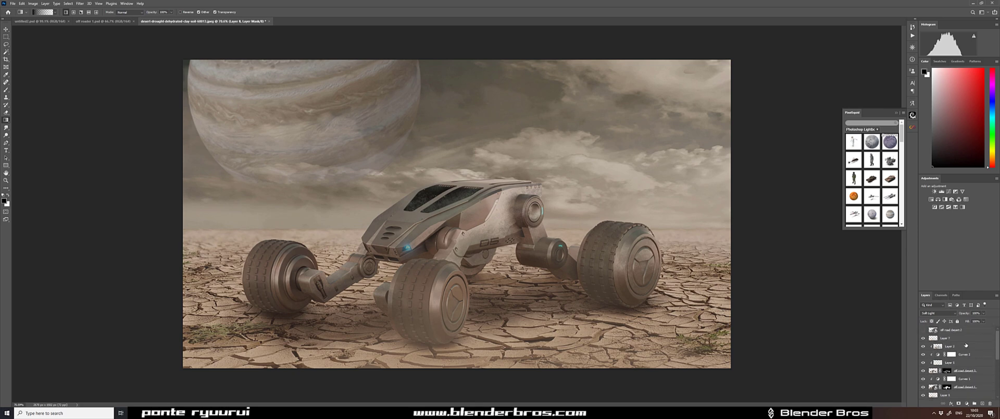
scroll(965, 345, down, 3)
click(927, 337)
click(924, 337)
key(ctrl+z)
scroll(957, 350, up, 5)
click(959, 340)
click(957, 403)
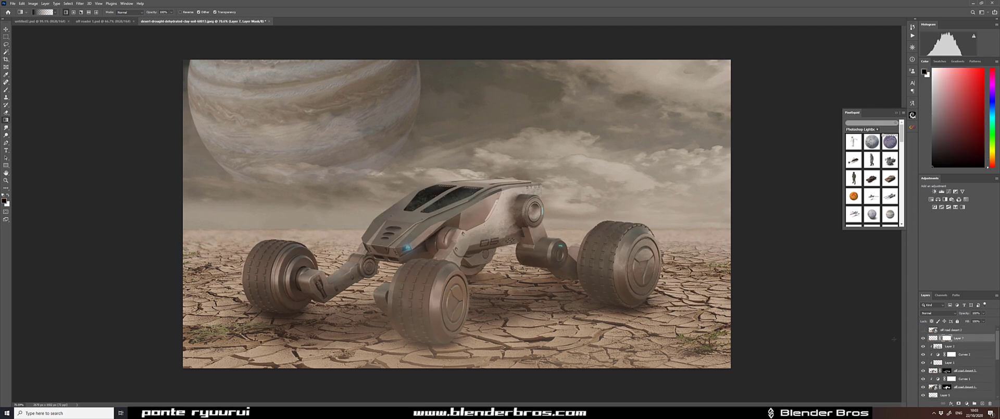
Stamp all visible layers into a new merged layer and color-grade the image with Infinite Color's Harmonize.
key(b)
key(ctrl+alt+shift+e)
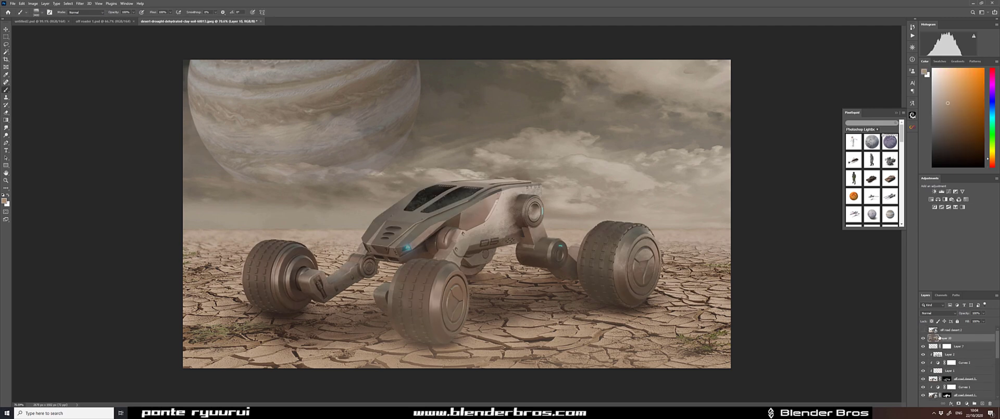
click(111, 4)
click(111, 4)
click(912, 126)
click(881, 198)
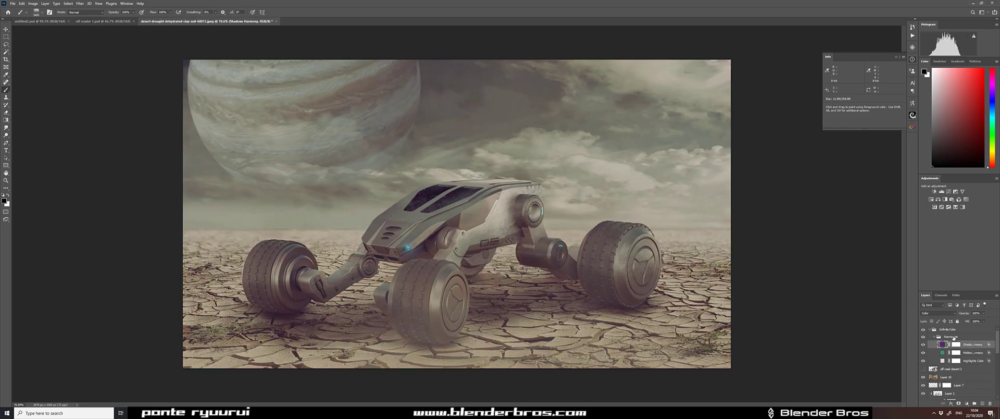
click(913, 127)
click(878, 208)
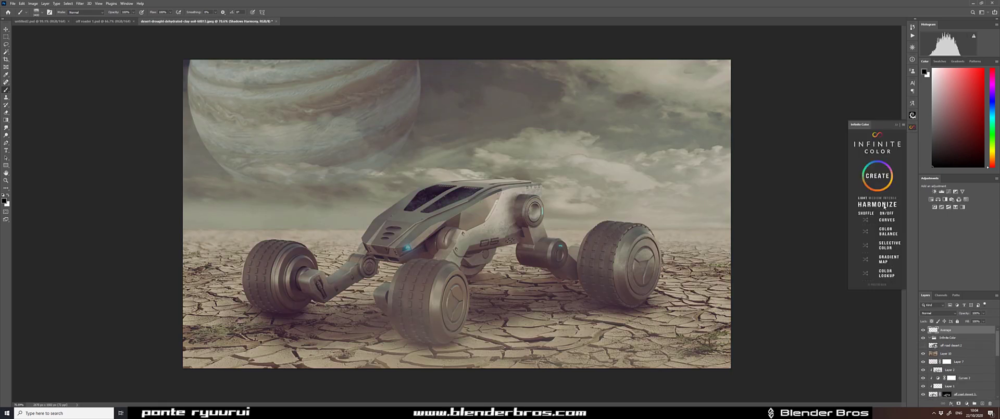
Stamp all visible layers into a new merged layer and apply Color Efex Pro 4's Bleach Bypass filter to it.
key(ctrl+alt+shift+e)
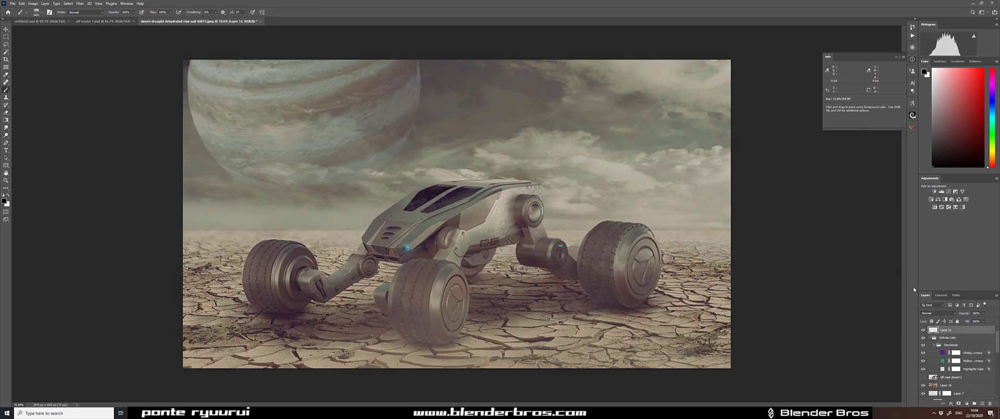
click(80, 3)
mouse_move(94, 136)
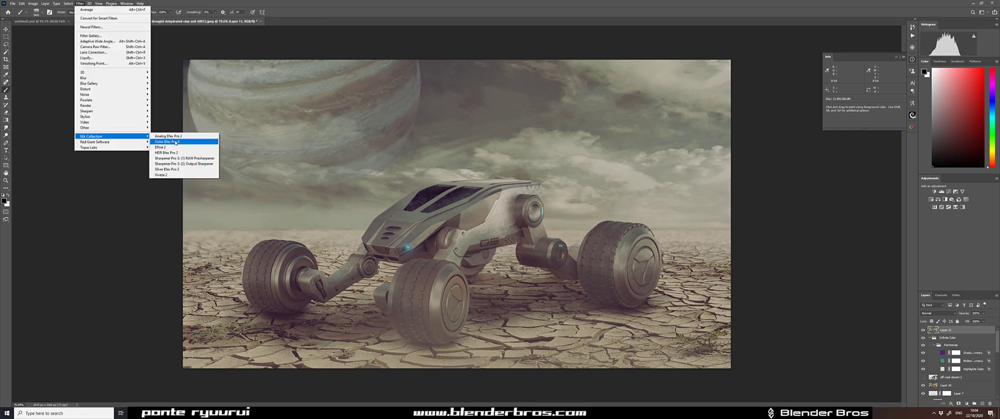
click(172, 141)
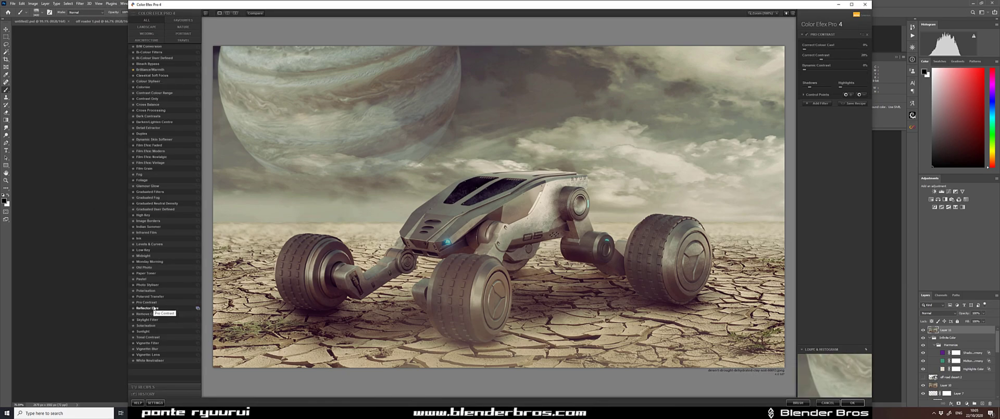
click(148, 64)
click(816, 104)
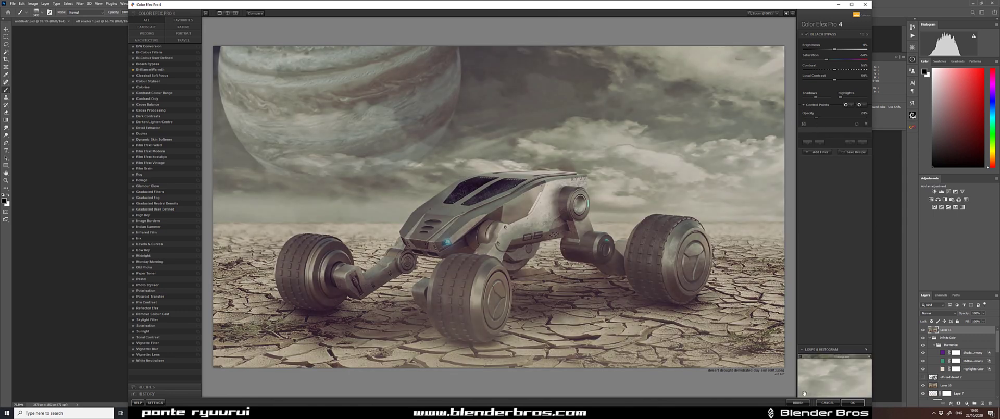
click(852, 403)
Limit the Bleach Bypass effect with a gradient on its layer mask and load the vehicle's outline as a selection.
key(g)
scroll(950, 358, down, 5)
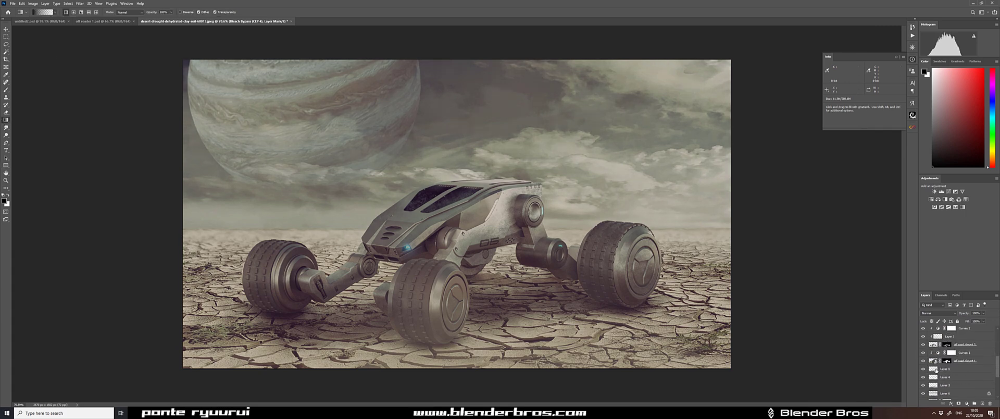
scroll(937, 352, up, 5)
key(b)
key(bracketleft)
key(bracketleft)
key(bracketleft)
Adjust the brush's Transfer setting, refine the Bleach Bypass mask around the vehicle and clear the selection.
click(50, 12)
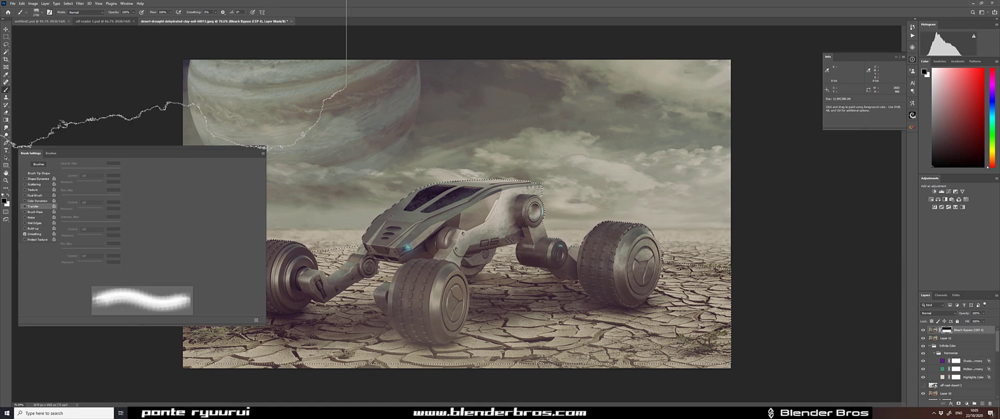
click(51, 154)
click(46, 202)
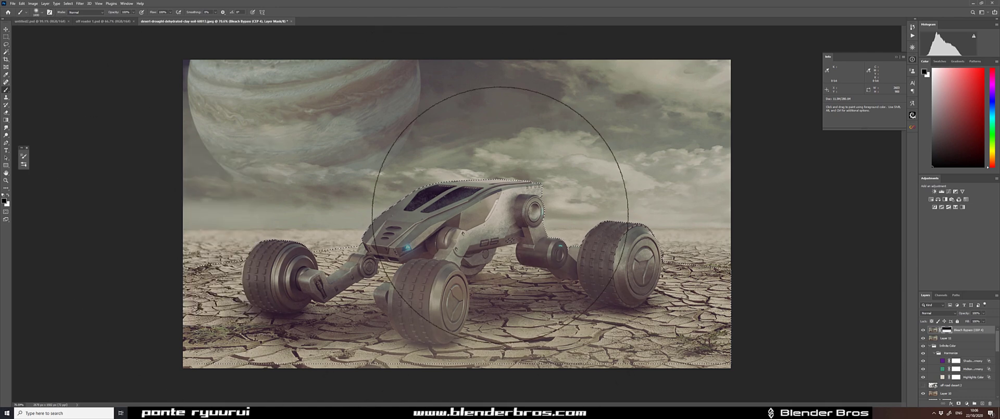
key(ctrl+d)
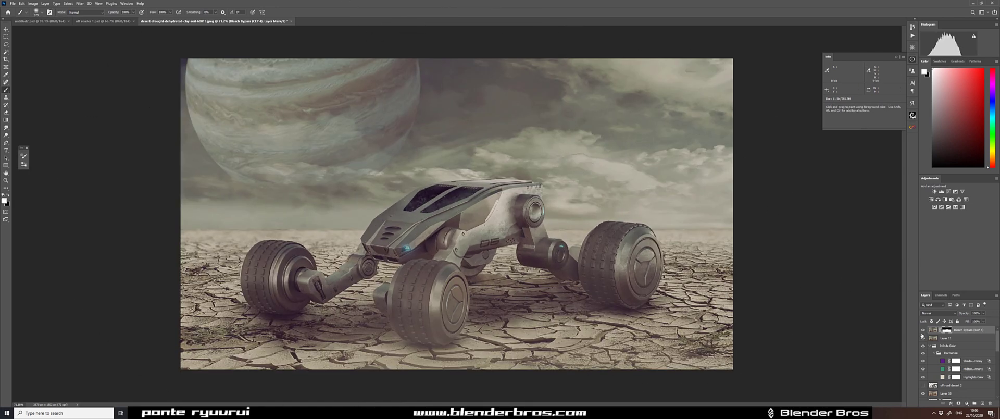
key(x)
scroll(661, 291, up, 1)
Add a new layer, paint dust in colors sampled from the scene around the front wheels, and lower the layer's fill.
click(982, 404)
alt+click(323, 325)
alt+click(202, 225)
click(201, 272)
drag(967, 321, 949, 322)
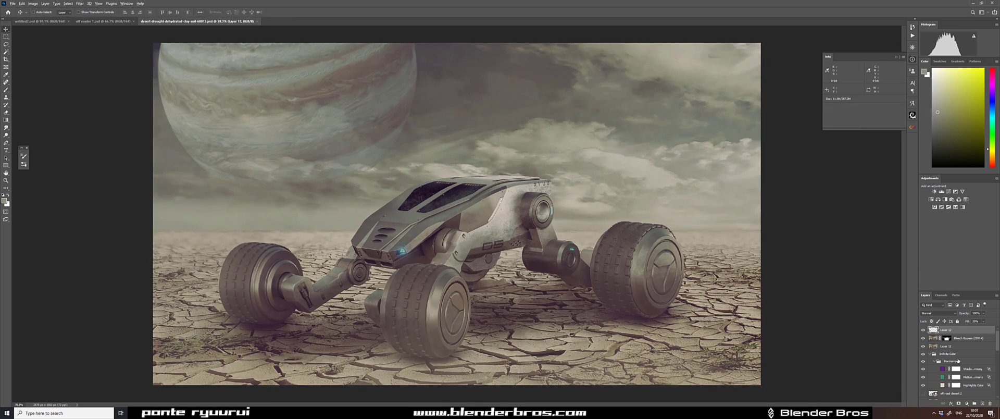
Stamp the visible image into a new layer, group all the layers beneath it and hide the group.
key(ctrl+shift+alt+e)
click(961, 338)
scroll(962, 344, down, 15)
shift+click(955, 394)
key(ctrl+g)
click(923, 337)
Duplicate the merged layer and soften the planet's edge on the copy with the Blur tool.
click(945, 330)
key(ctrl+j)
scroll(399, 188, up, 2)
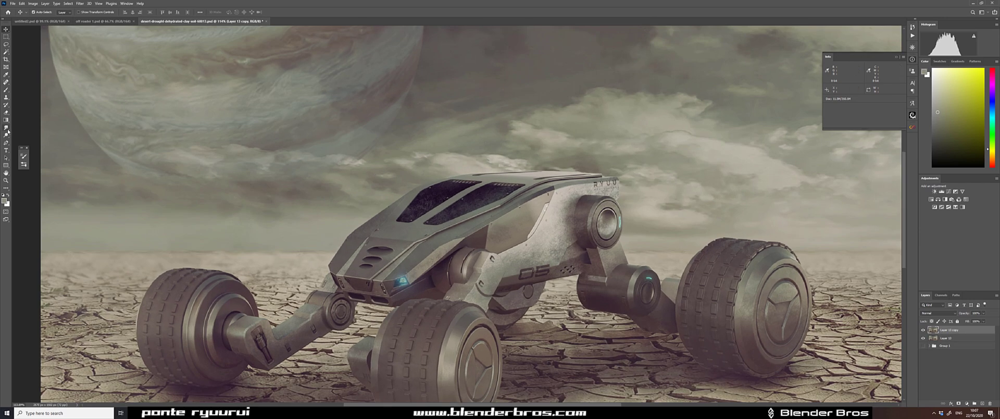
click(5, 127)
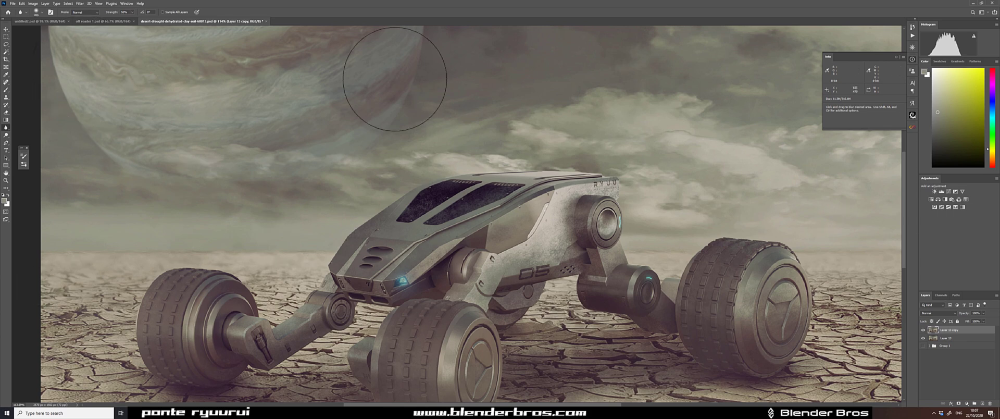
scroll(326, 134, down, 4)
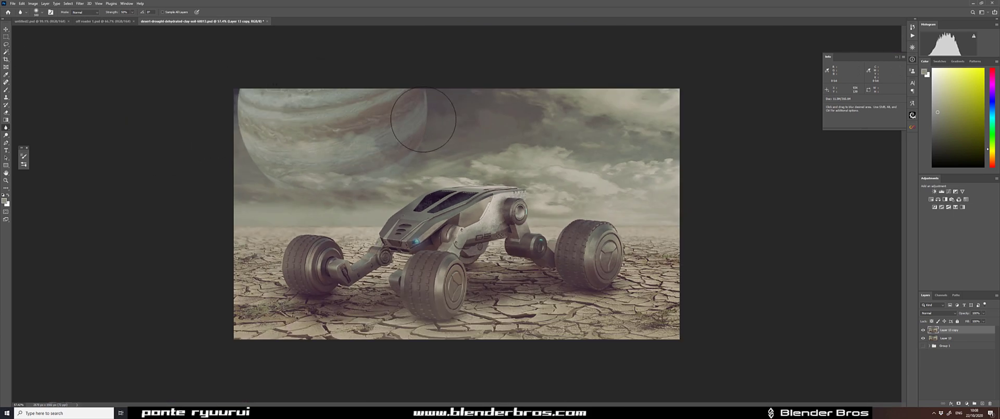
scroll(324, 145, up, 2)
Add a new empty layer, sample the headlight's color and shift the foreground color to a light blue.
key(v)
key(ctrl+shift+alt+e)
scroll(97, 295, up, 1)
scroll(308, 231, up, 3)
key(b)
alt+click(436, 258)
click(4, 200)
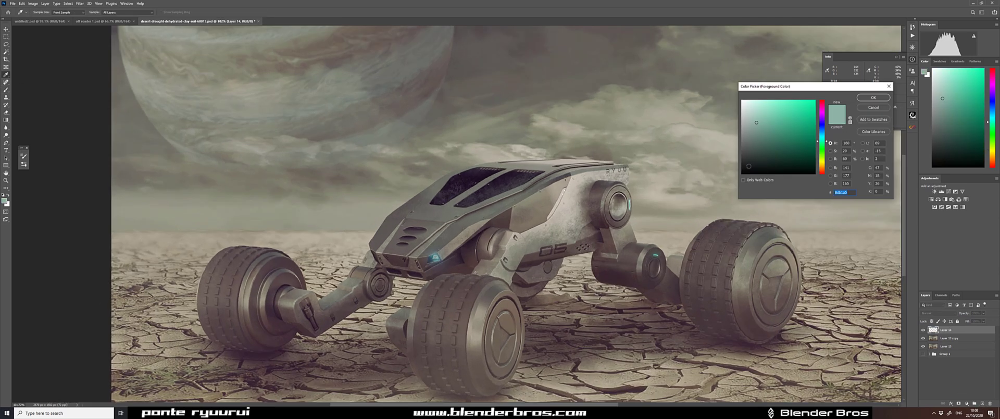
click(824, 125)
click(873, 97)
Paint a bright light-blue core on the vehicle's headlight and set the layer to Linear Dodge (Add).
scroll(440, 256, up, 15)
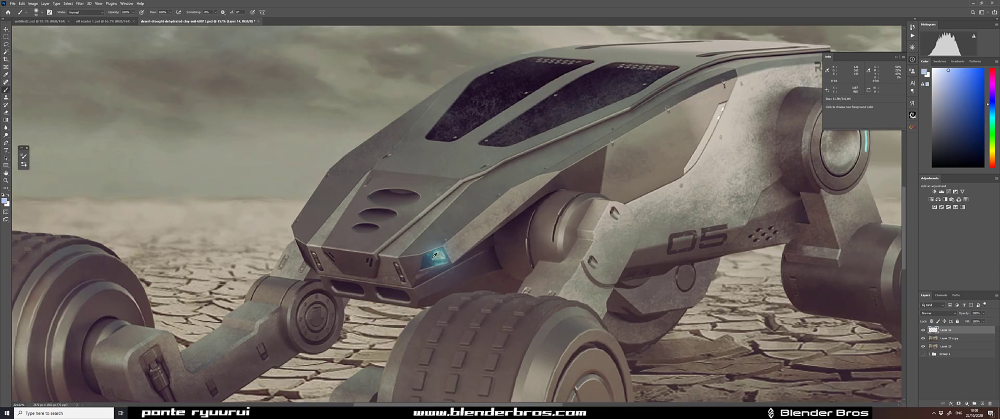
click(443, 253)
key(shift+alt+w)
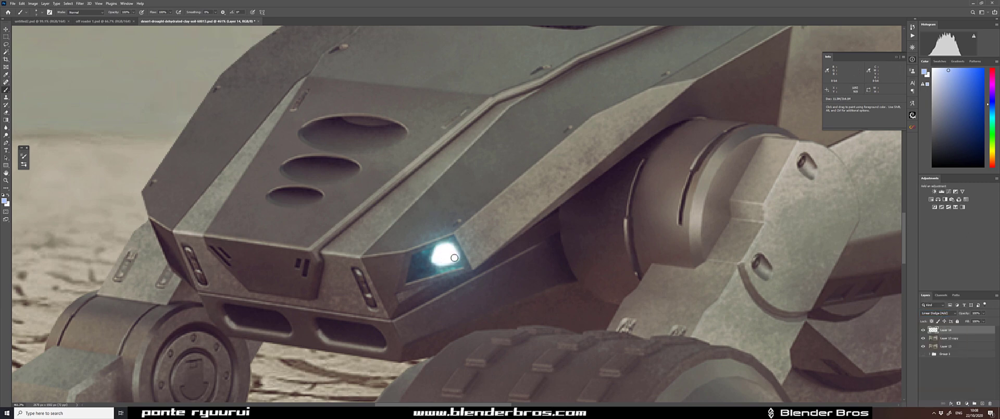
click(440, 252)
scroll(440, 252, down, 15)
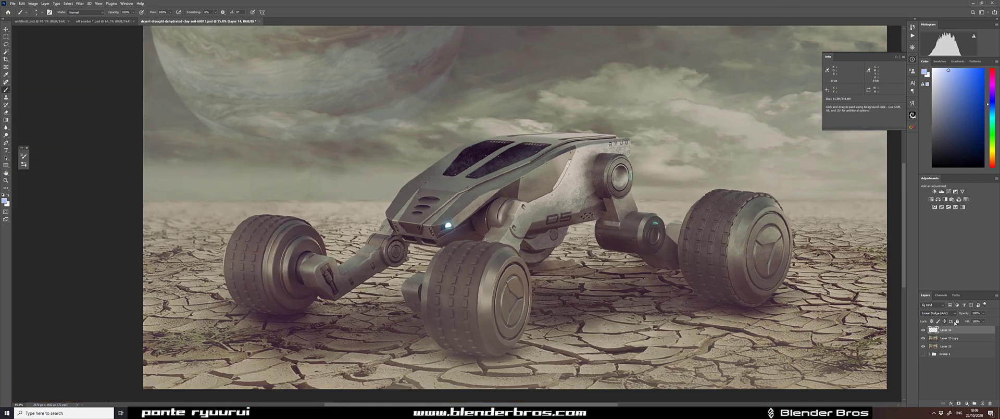
Add another layer and paint white highlights over the two cyan light strips on the rear suspension joints.
key(ctrl+shift+alt+n)
scroll(759, 196, up, 14)
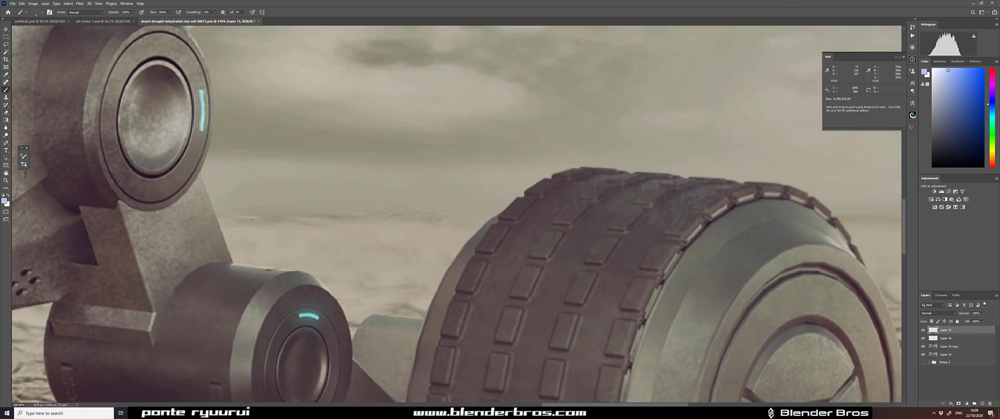
alt+click(315, 314)
key(x)
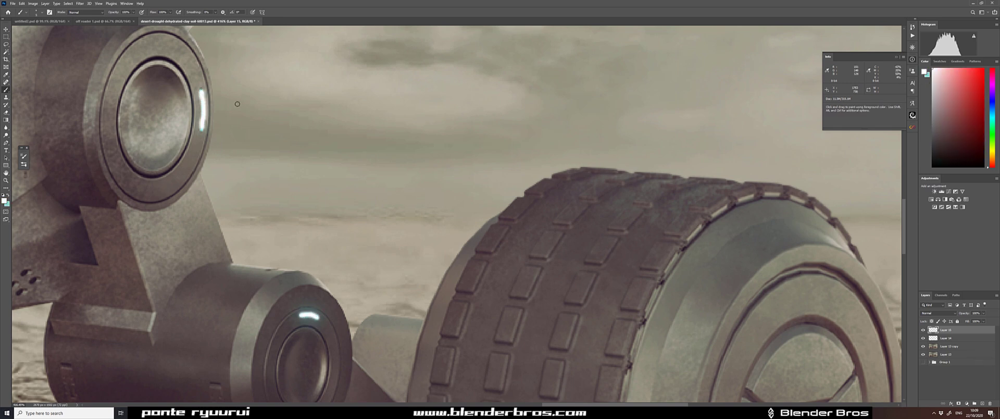
scroll(447, 179, down, 7)
scroll(464, 172, up, 6)
Set the light-strip highlight layer's blend mode to Linear Dodge (Add).
click(939, 313)
click(939, 315)
click(939, 313)
click(939, 319)
click(7, 37)
click(6, 29)
key(ctrl+0)
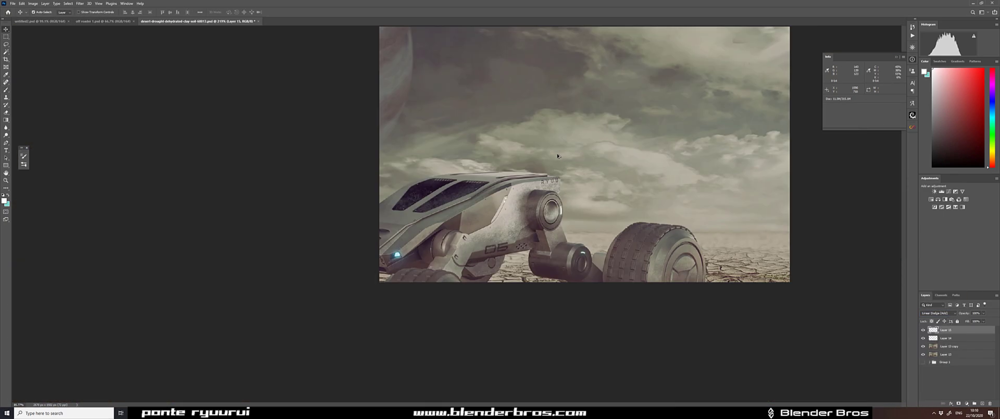
On a new layer, paint a soft pale-blue glow over the headlight and set the blend mode to Soft Light.
key(b)
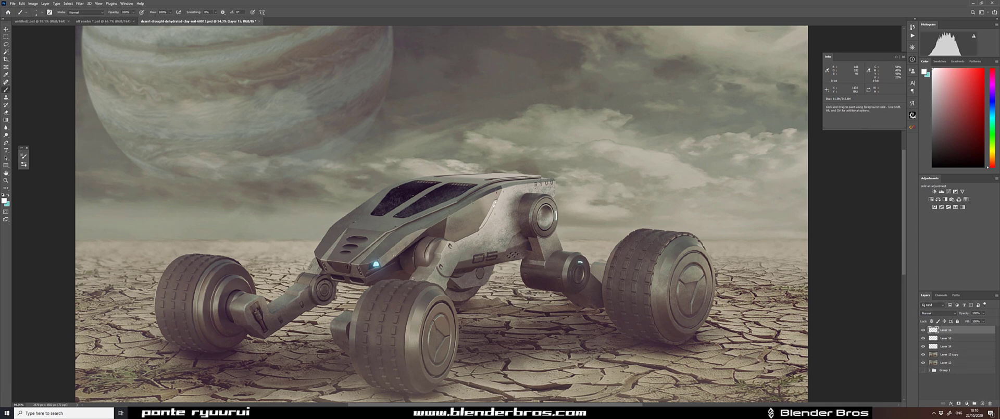
alt+click(375, 264)
click(925, 71)
click(740, 83)
key(Return)
click(375, 264)
click(939, 313)
click(939, 334)
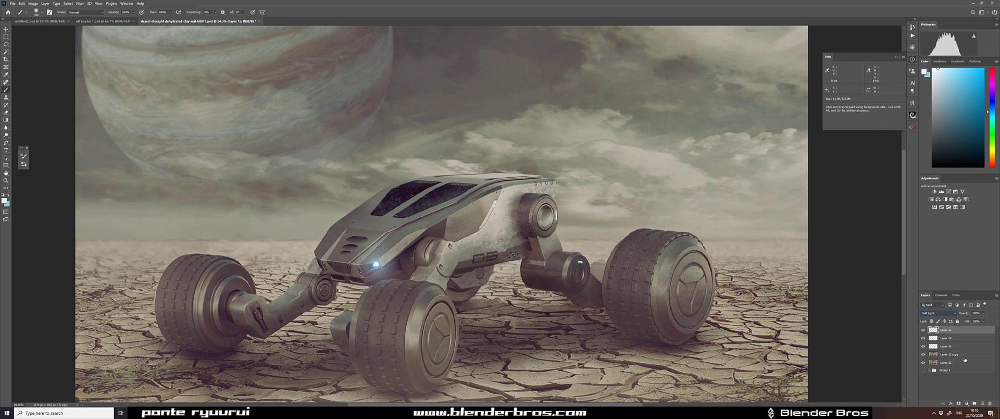
Stamp all visible layers into a new merged layer and open the Knoll Light Factory filter on it.
shift+click(958, 362)
click(957, 362)
shift+click(961, 330)
key(v)
key(ctrl+shift+alt+e)
click(111, 3)
mouse_move(80, 4)
mouse_move(104, 141)
click(169, 142)
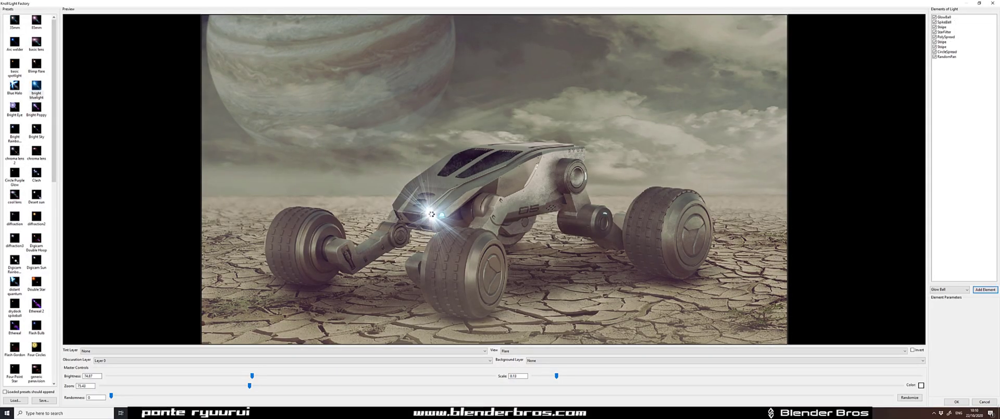
Go through the lens flare presets, pick a small headlight flare with its Disc and Chroma Hoop elements off, and render it.
key(Down)
key(Down)
key(Down)
key(Down)
key(Down)
key(Down)
key(Down)
key(Down)
key(Down)
key(Down)
key(Down)
key(Down)
key(Down)
key(Down)
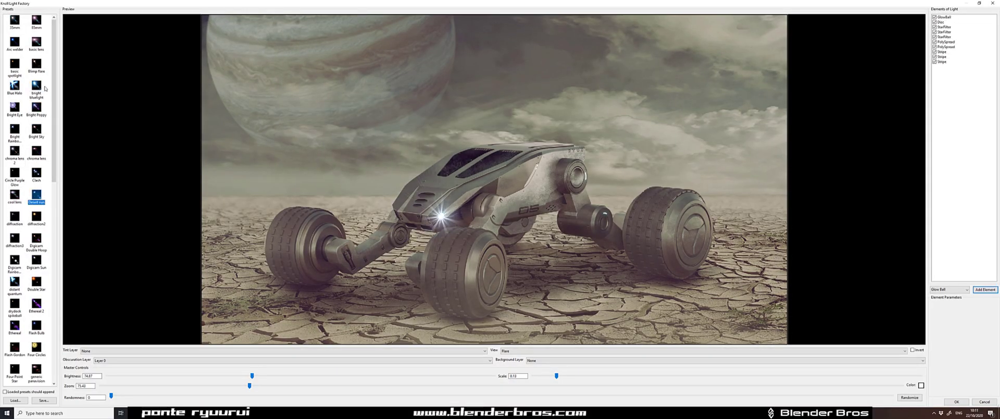
key(Down)
key(Down)
key(Down)
key(Down)
key(Down)
key(Down)
key(Down)
key(Down)
key(Down)
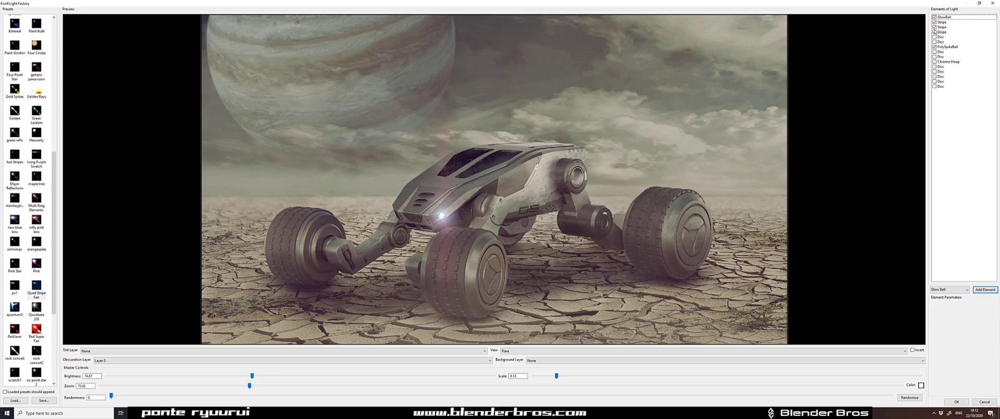
click(956, 402)
Undo the flare on the merged layer, render it on a new black-filled layer instead and set that to Screen.
key(ctrl+z)
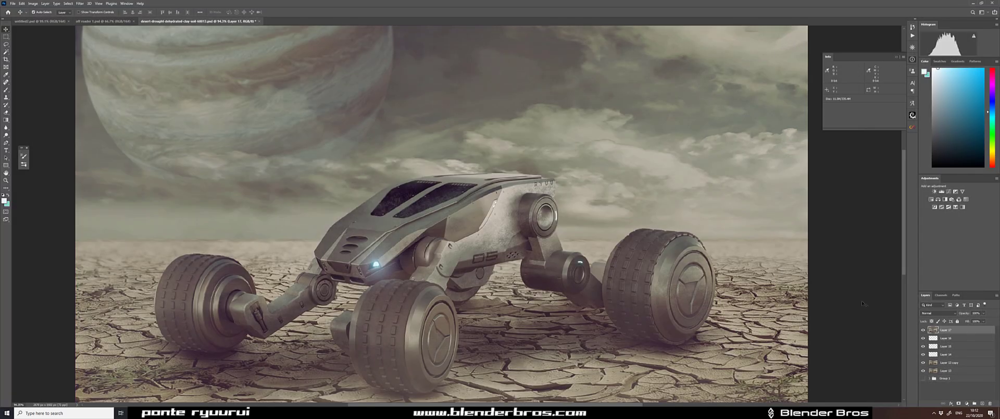
key(d)
key(alt+BackSpace)
key(ctrl+f)
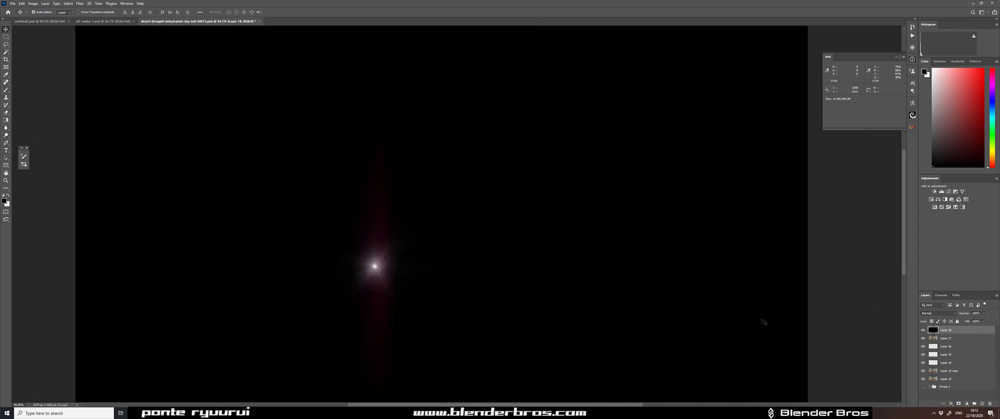
click(938, 313)
click(932, 314)
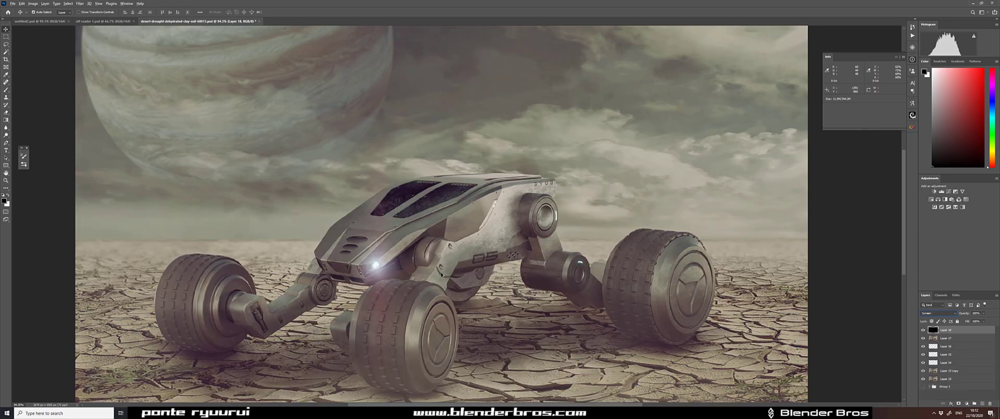
Free-transform the flare layer, enlarging it slightly and aligning its center with the vehicle's headlight.
drag(307, 246, 672, 291)
key(ctrl+t)
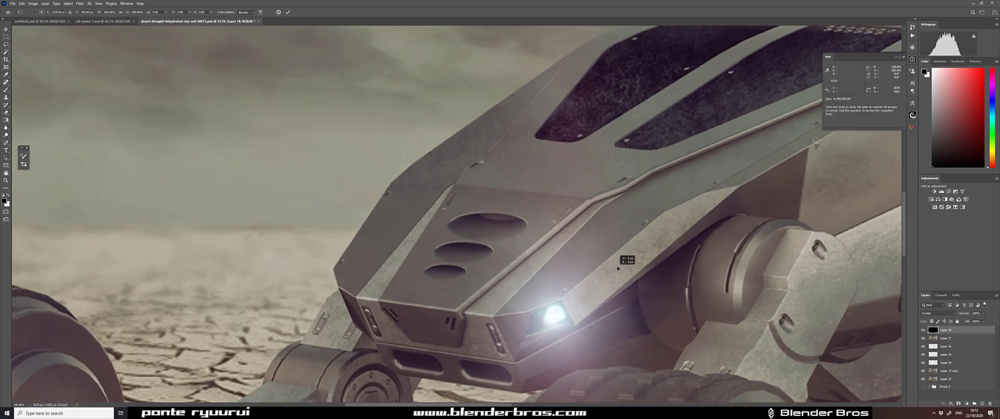
key(ctrl+0)
key(ctrl+z)
drag(193, 362, 178, 375)
scroll(420, 263, up, 5)
drag(394, 235, 405, 225)
scroll(406, 215, down, 3)
scroll(401, 202, down, 2)
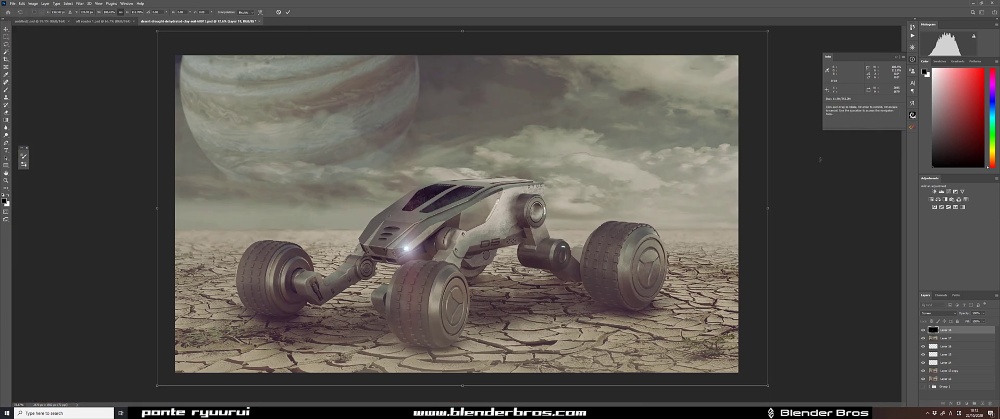
click(5, 30)
Hide the layers beneath Layer 17, stamp a merged layer on top and choose Color Efex Pro 4's Pro Contrast filter.
click(955, 338)
drag(923, 347, 922, 378)
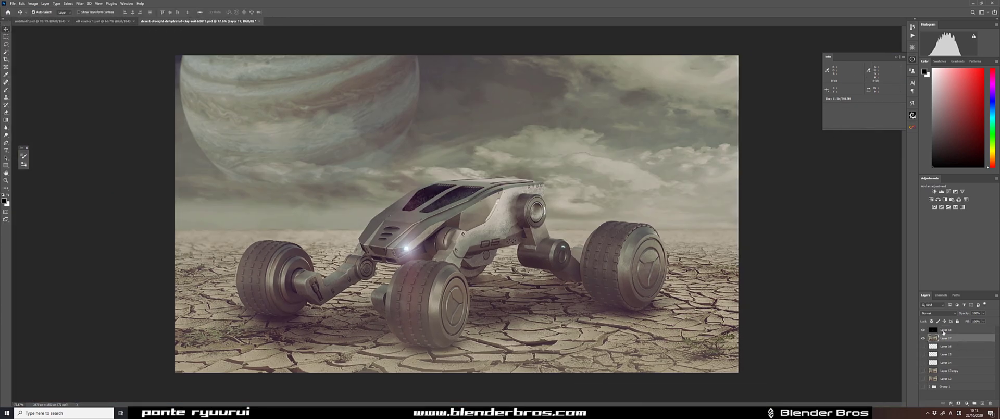
click(79, 3)
mouse_move(109, 136)
click(172, 141)
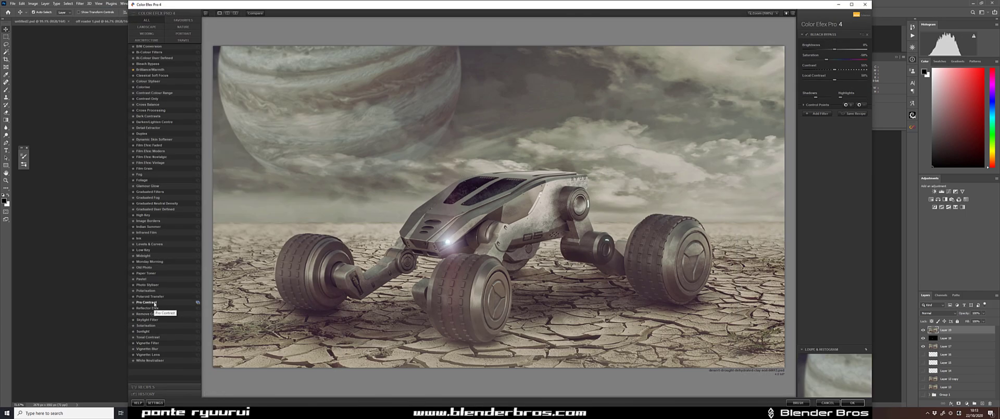
click(146, 303)
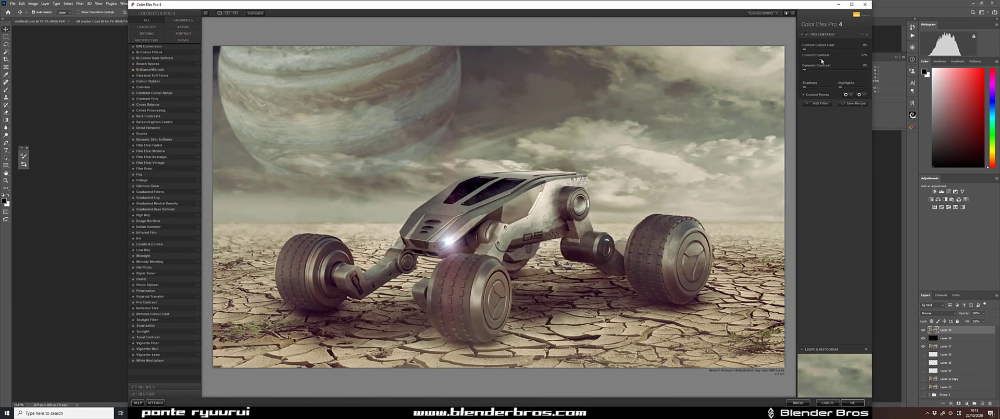
Stack a Cross Processing filter on Pro Contrast, choose a cool blue method and apply both filters.
click(818, 104)
click(152, 110)
click(864, 57)
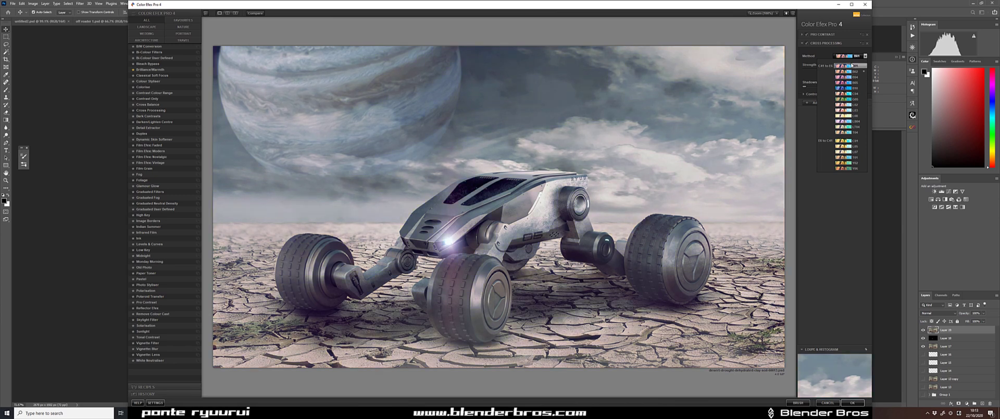
click(852, 65)
click(852, 403)
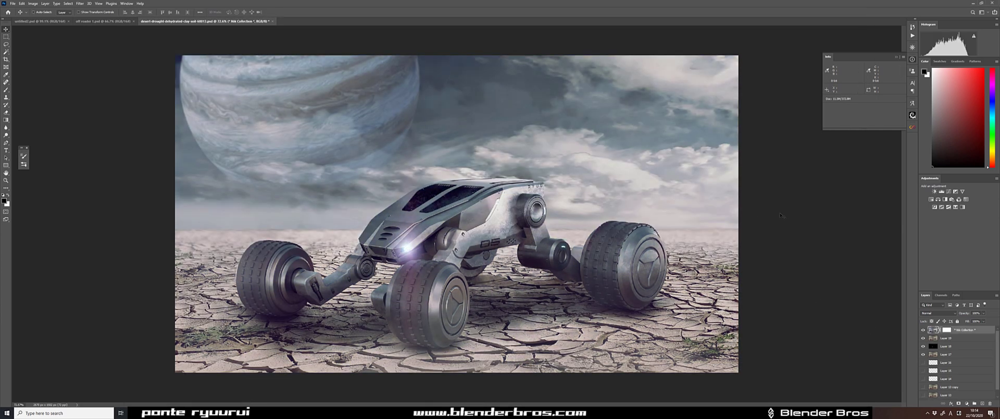
Apply Color Efex Pro 4's Pro Contrast filter again with a moderate Correct Contrast amount.
click(79, 3)
mouse_move(94, 136)
click(172, 142)
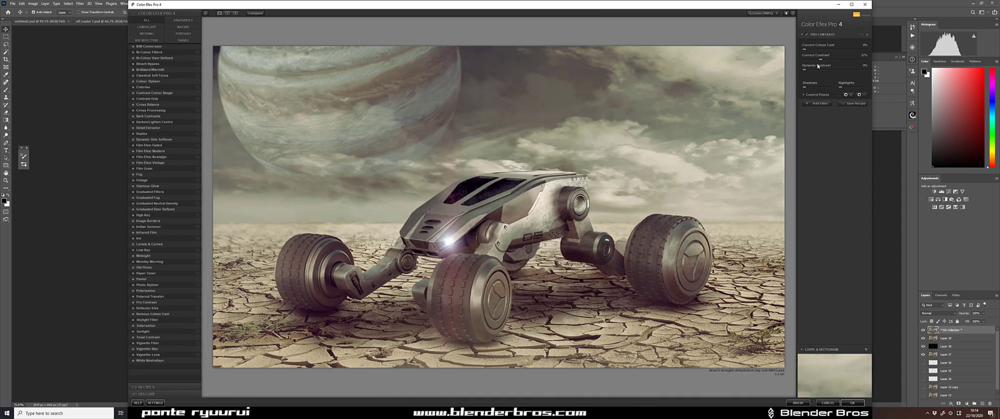
click(817, 60)
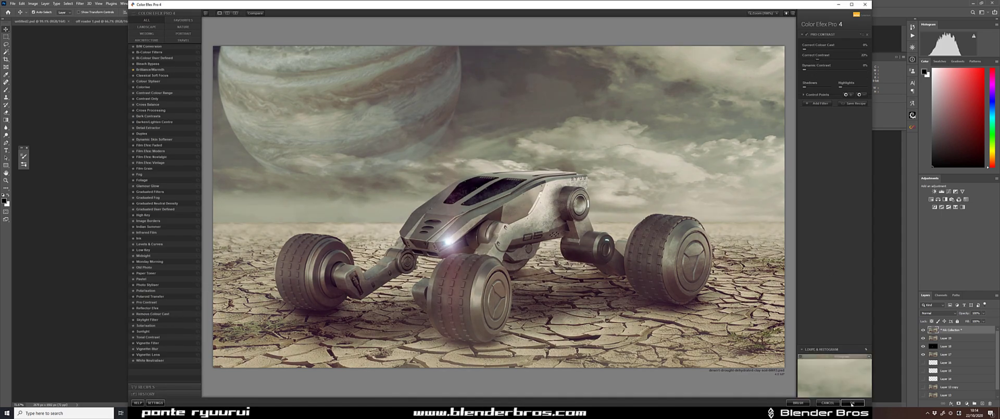
click(847, 401)
Brush the Pro Contrast layer's mask over the vehicle and split the Underlying Layer black point to fade the effect in dark areas.
key(b)
key(x)
mouse_move(409, 250)
mouse_down()
mouse_move(324, 282)
mouse_move(534, 250)
mouse_move(310, 276)
mouse_move(441, 280)
mouse_move(356, 287)
mouse_up()
double_click(933, 330)
drag(256, 265, 299, 264)
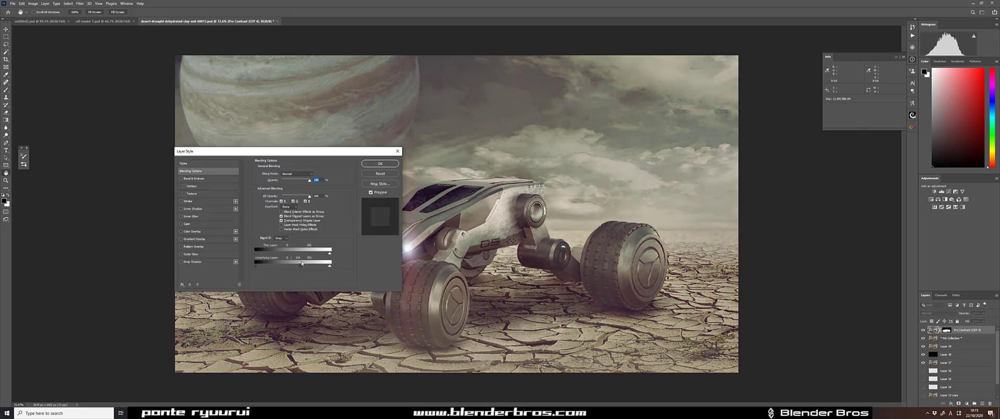
click(381, 163)
click(923, 330)
click(923, 330)
Load the Pro Contrast layer's mask as a selection, target the mask and invert the selection.
scroll(928, 386, down, 2)
scroll(927, 385, up, 2)
ctrl+click(946, 330)
click(946, 329)
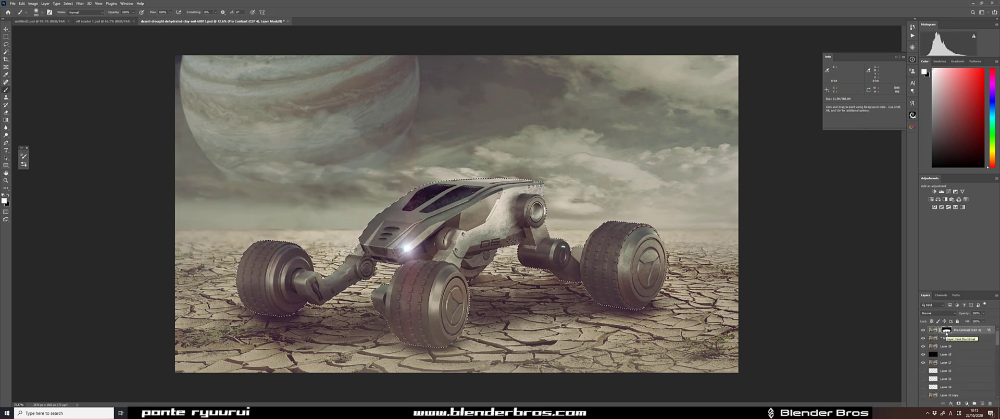
key(ctrl+shift+i)
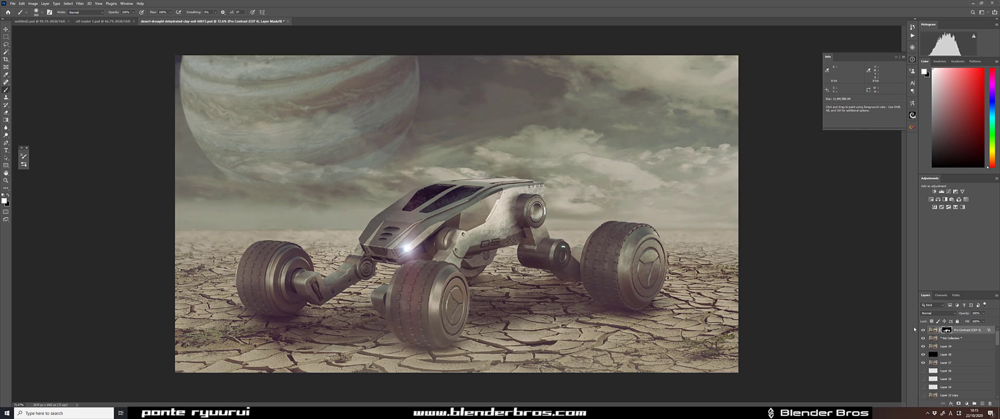
alt+scroll(797, 302, up, 1)
key(bracketleft)
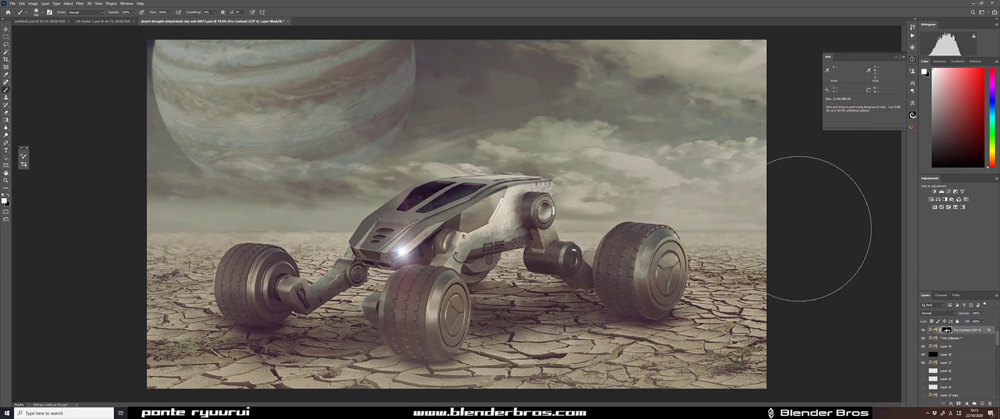
key(shift+0)
key(shift+9)
key(x)
key(bracketleft)
key(bracketleft)
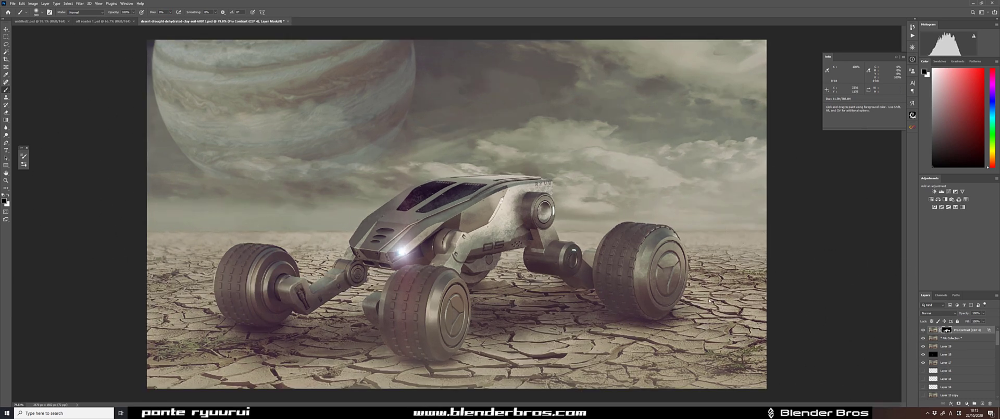
Stamp the visible layers into a new merged layer and start a Field Blur on it.
key(ctrl+shift+alt+e)
click(6, 128)
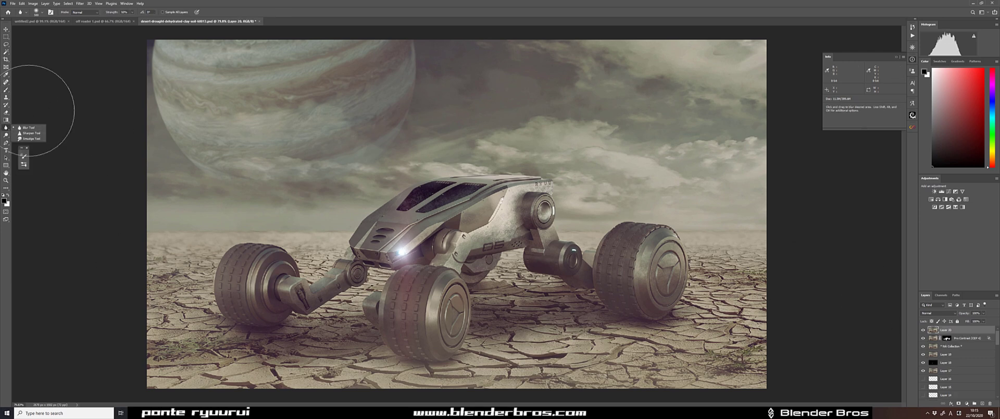
click(80, 3)
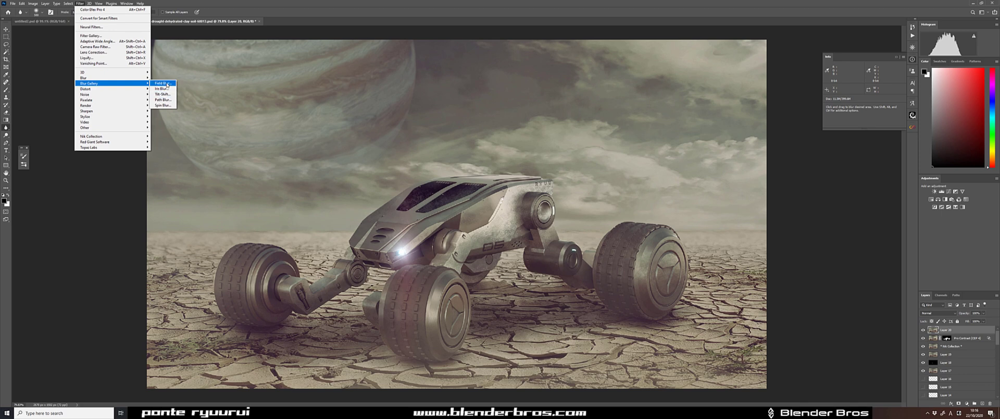
click(161, 84)
Try a Field Blur with pins across the sky, planet, ground and vehicle, lowering the blur amount of individual pins.
drag(947, 151, 953, 154)
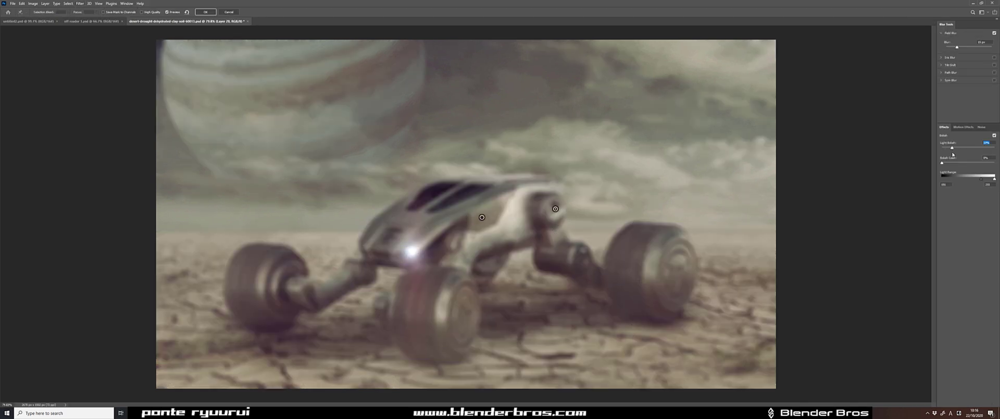
drag(956, 48, 916, 48)
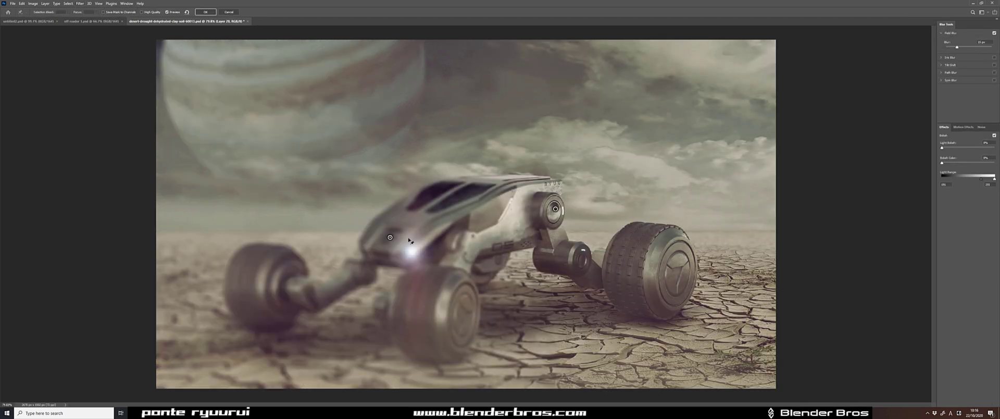
click(598, 173)
click(203, 150)
click(387, 143)
click(740, 159)
click(490, 105)
click(334, 239)
click(596, 220)
click(527, 237)
click(524, 256)
drag(957, 47, 935, 47)
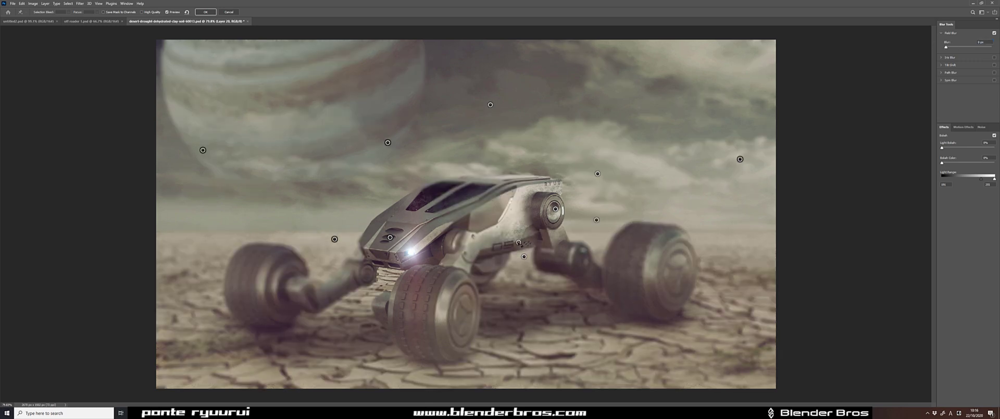
drag(959, 50, 946, 47)
key(Return)
key(o)
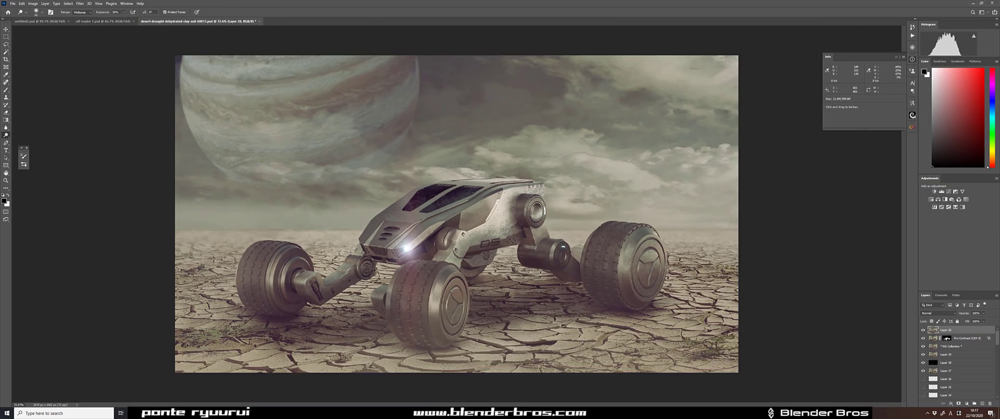
Apply a Lens Blur with a hexagonal iris to the merged layer, masked off the vehicle and at reduced fill.
click(78, 3)
mouse_move(104, 76)
click(162, 106)
drag(933, 114, 944, 114)
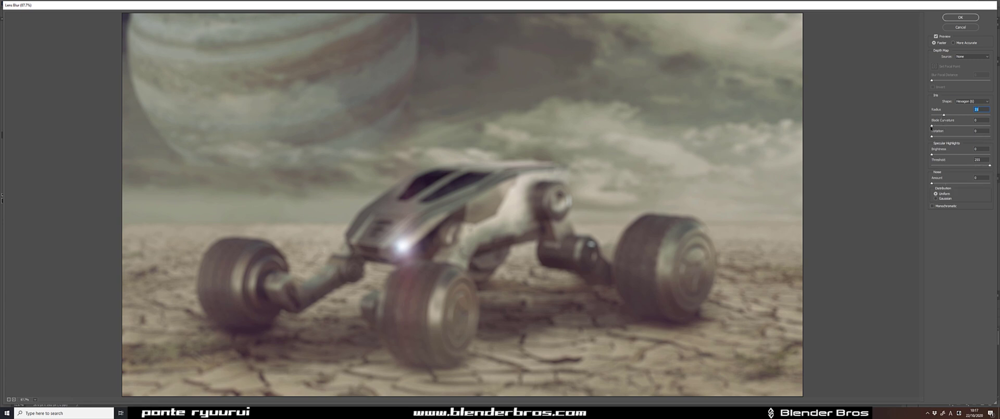
click(973, 101)
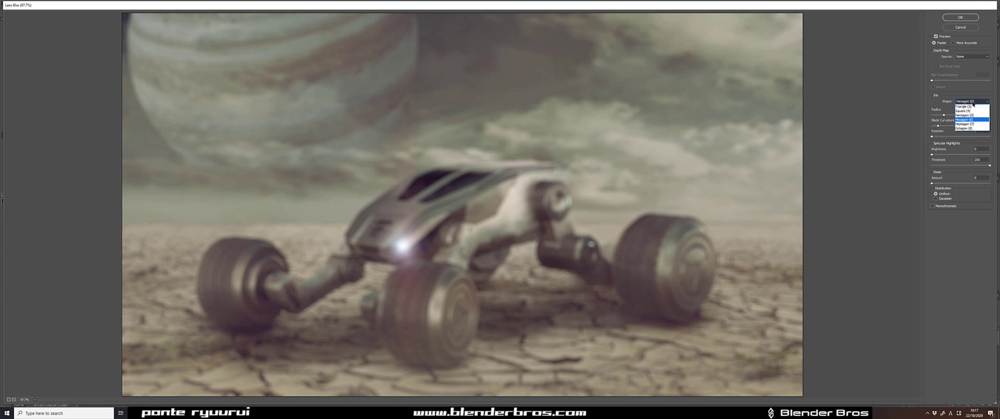
click(947, 264)
key(Return)
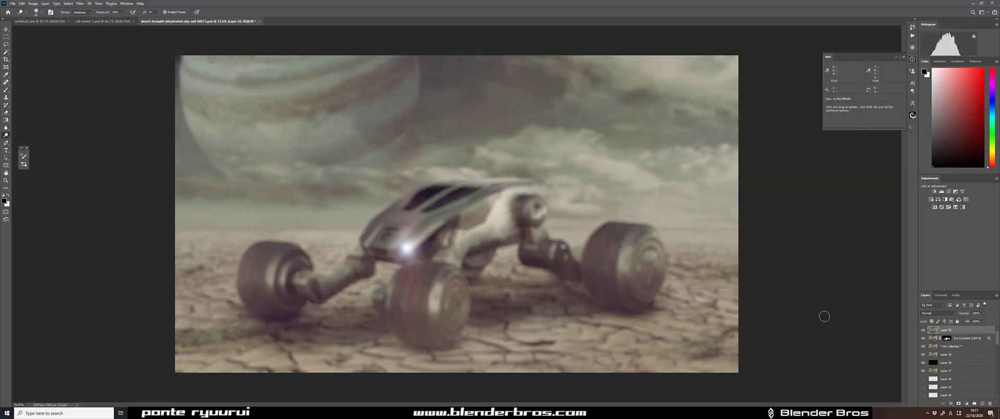
key(ctrl+z)
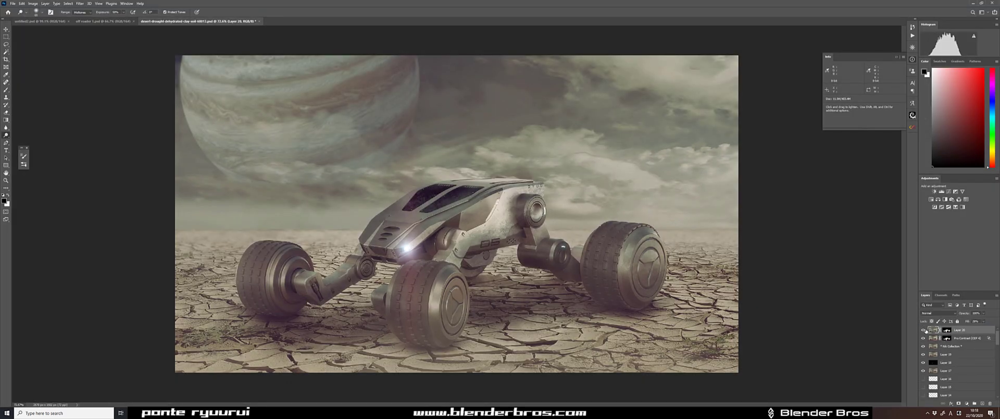
Add a new empty layer on top and pick a fog brush from the brush presets.
click(983, 404)
click(23, 156)
click(63, 153)
scroll(158, 270, down, 5)
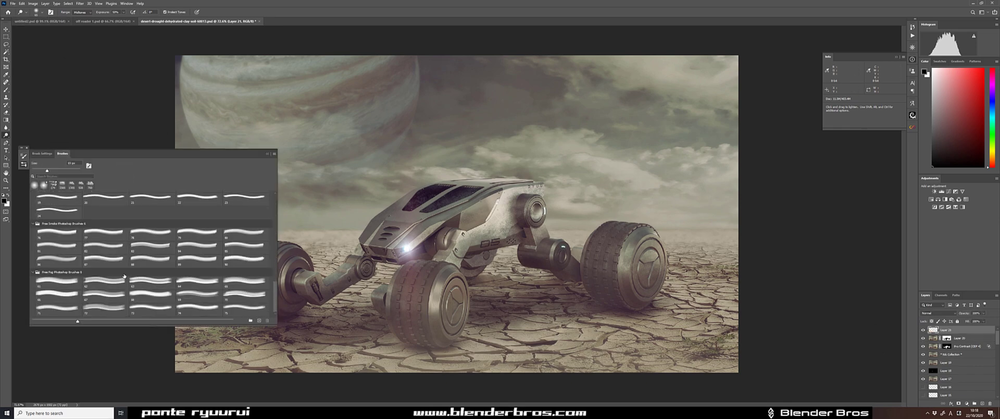
click(104, 233)
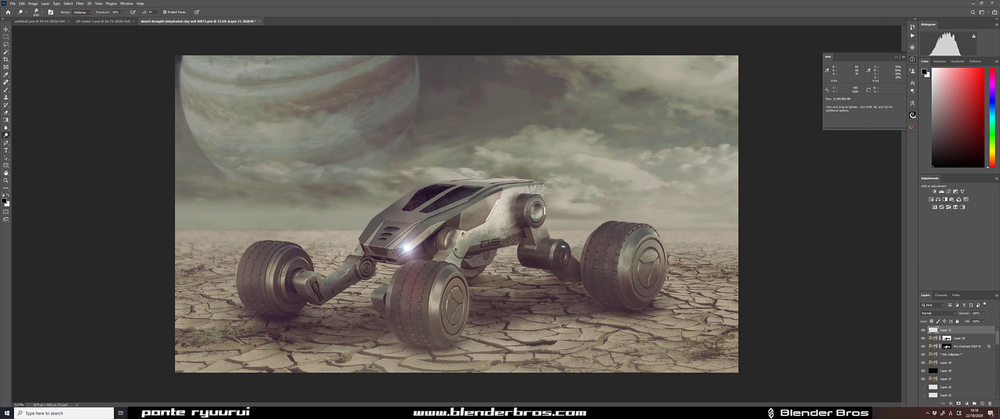
Add another empty layer, switch the Brush tool to a different fog tip, shrink it and select Layer 21.
key(ctrl+shift+alt+n)
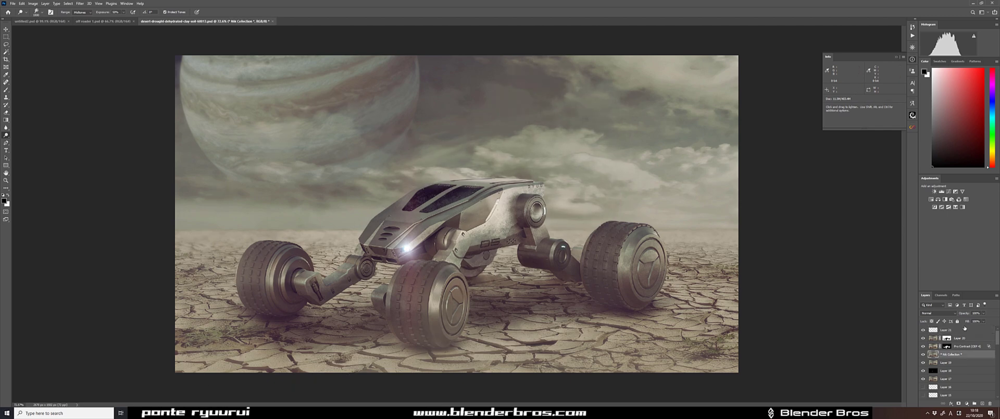
scroll(394, 229, down, 1)
scroll(398, 229, down, 2)
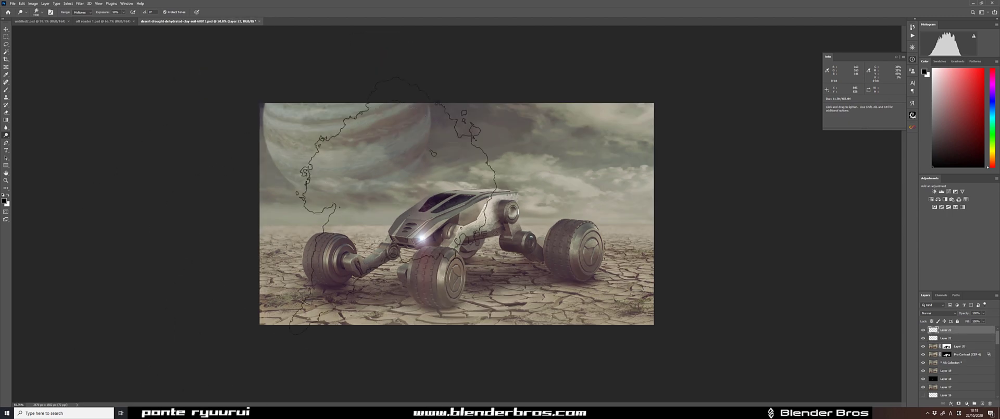
click(6, 90)
key(period)
key(period)
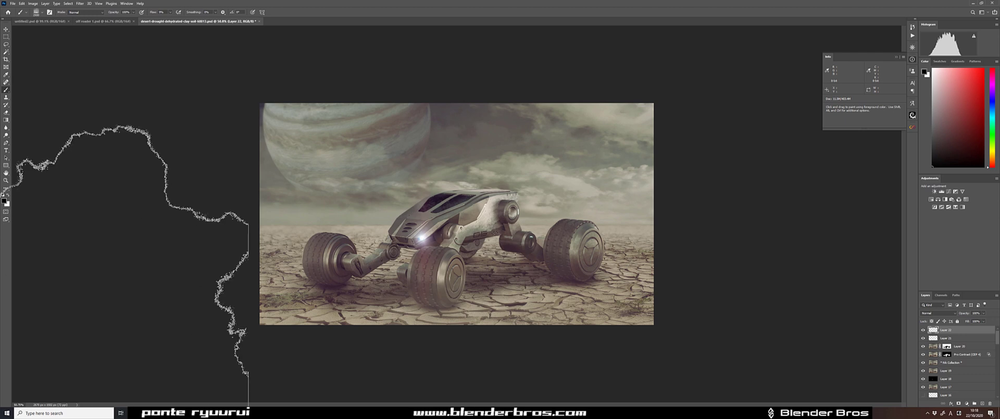
key(bracketleft)
key(bracketleft)
key(bracketleft)
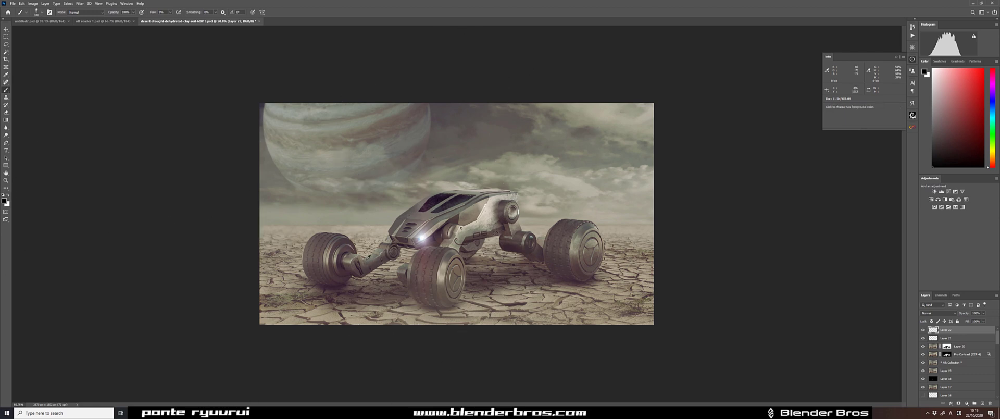
key(alt+bracketleft)
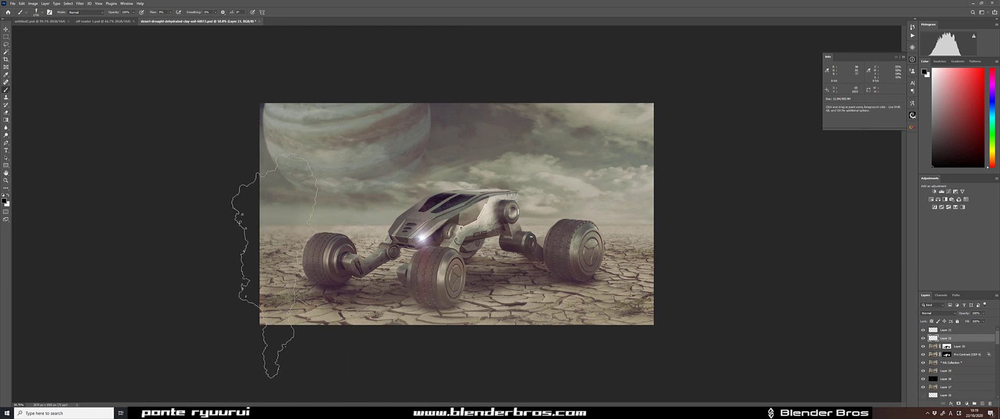
Sample a haze color from the scene, set the flow to 100% and stamp fog over the ground beside the front-left wheel.
alt+click(645, 111)
alt+click(640, 115)
key(shift+0)
click(276, 365)
key(ctrl+z)
alt+click(271, 313)
click(281, 297)
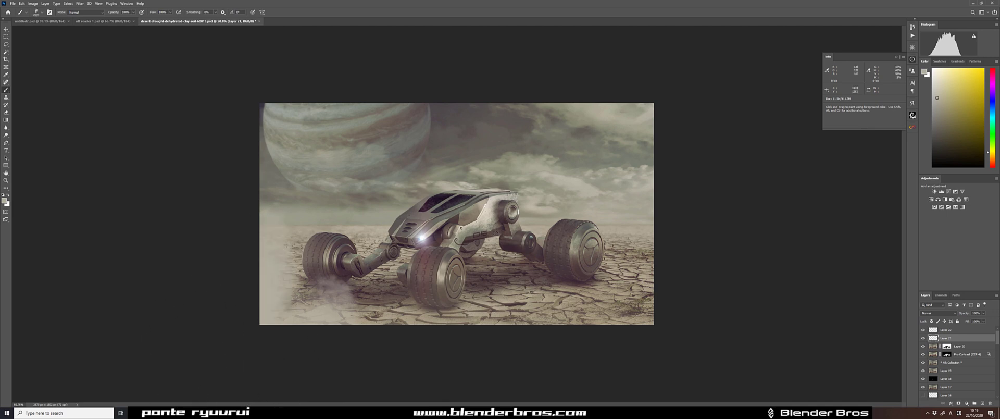
Stamp fog around the rear right wheel and between the two front wheels.
click(584, 281)
click(417, 291)
key(ctrl+z)
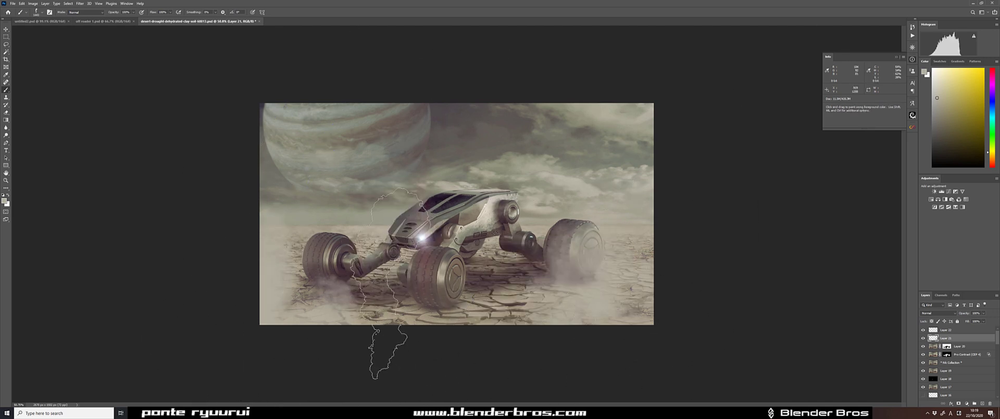
click(394, 286)
Copy the Pro Contrast layer's mask to Layer 21, invert and disable it, then target the layer itself with the next fog tip.
drag(946, 354, 948, 338)
click(946, 338)
key(ctrl+i)
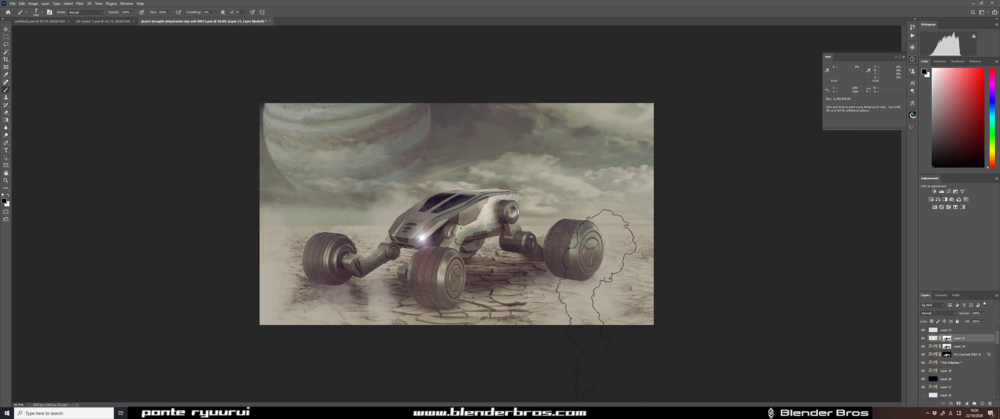
shift+click(947, 338)
click(933, 338)
key(period)
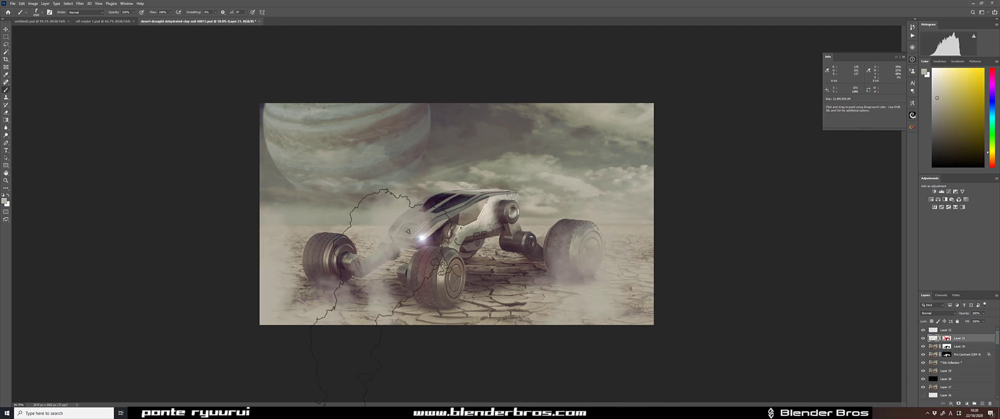
mouse_move(338, 297)
mouse_down()
mouse_move(449, 381)
mouse_move(687, 308)
mouse_up()
key(ctrl+z)
key(ctrl+z)
Add a new layer above Layer 21, sample the ground haze color and brush fog along the image's lower-left edge.
key(ctrl+shift+alt+n)
alt+click(383, 308)
click(318, 313)
key(ctrl+z)
drag(250, 354, 370, 356)
Choose another fog tip, sample the haze color near the rear wheel and stamp fog over the scene's right side.
scroll(459, 357, down, 3)
key(period)
key(period)
key(period)
alt+click(576, 286)
alt+click(589, 287)
click(599, 318)
key(period)
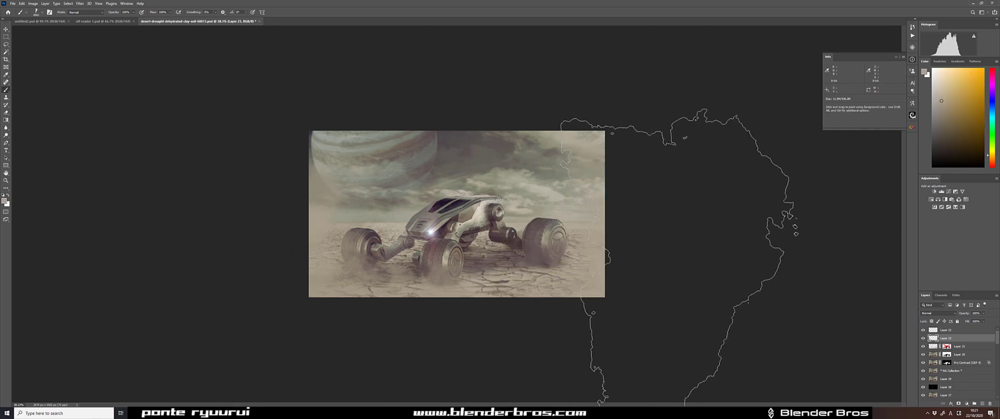
Paint a large soft glow in the sampled headlight color on a new layer and set that layer to Soft Light.
scroll(458, 214, up, 5)
scroll(662, 224, up, 1)
key(ctrl+shift+alt+n)
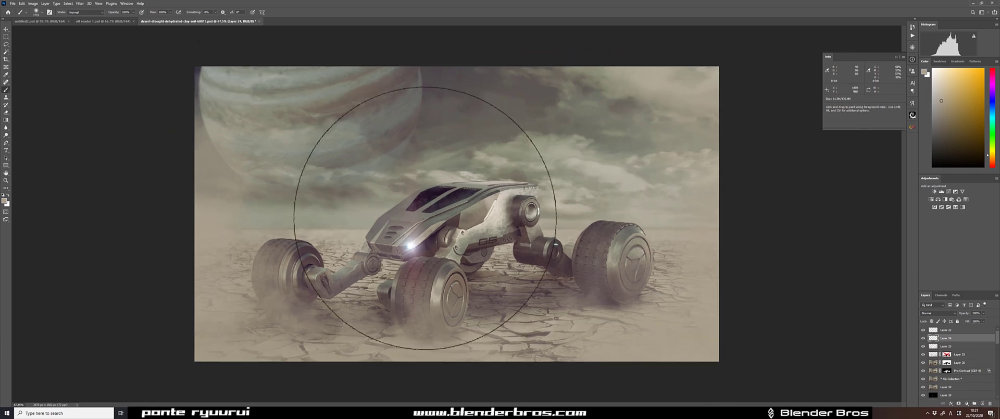
alt+click(412, 245)
click(412, 250)
click(938, 312)
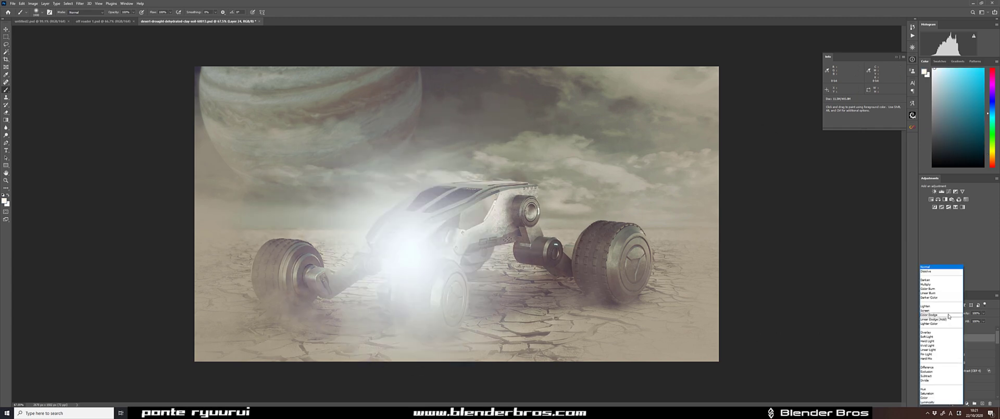
click(941, 340)
Lower the fill of the headlight glow layer and compare the image with the glow hidden and shown.
drag(791, 328, 796, 330)
double_click(970, 338)
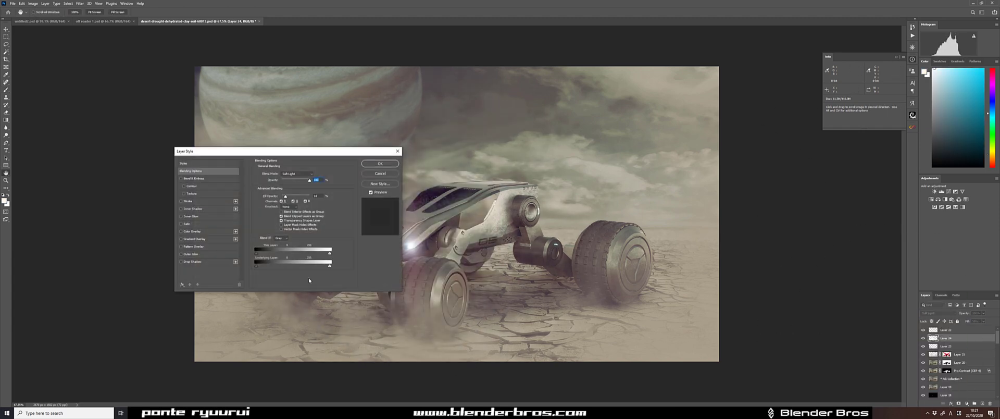
key(Return)
drag(967, 321, 877, 327)
click(923, 338)
click(923, 338)
key(v)
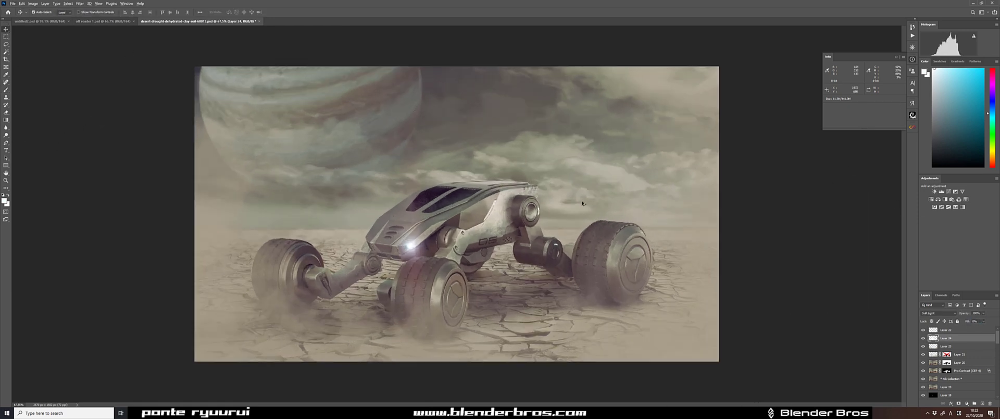
Add a new layer, dab a small glow on the light of the upper rear hub and set the layer to Soft Light.
key(b)
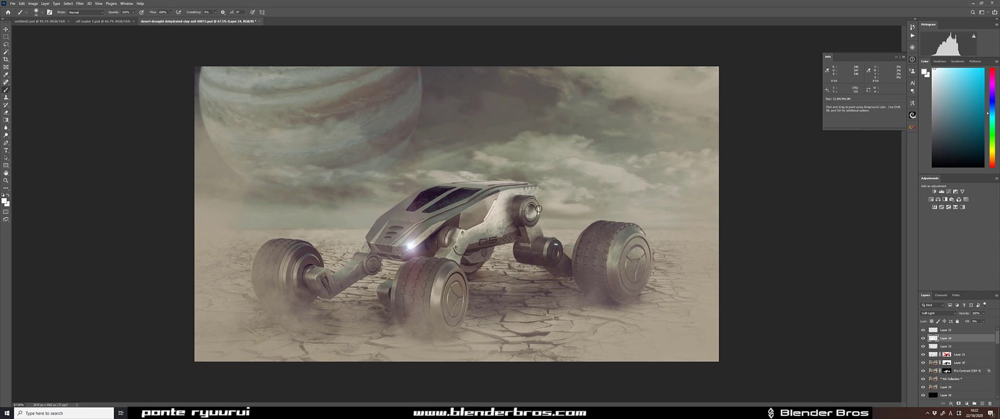
scroll(548, 198, up, 3)
key(ctrl+shift+alt+n)
click(543, 216)
click(939, 313)
click(936, 334)
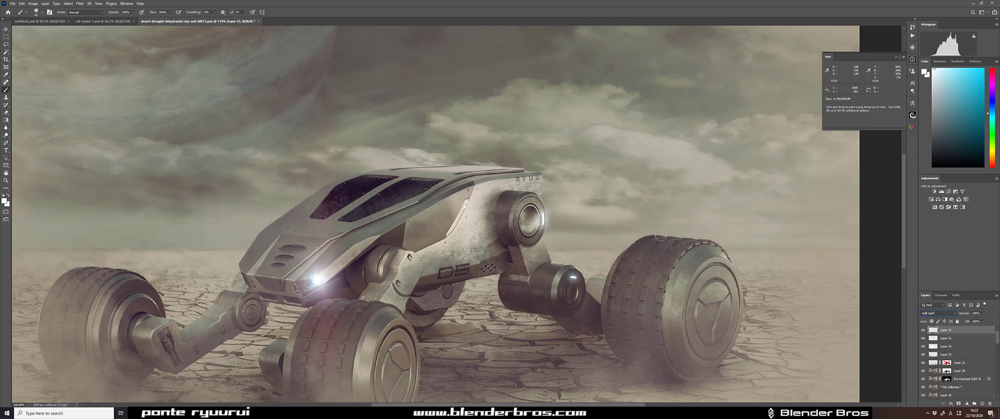
Restrict the hub glow layer with Blend If so it fades out over the dark tones of the underlying layers.
double_click(980, 330)
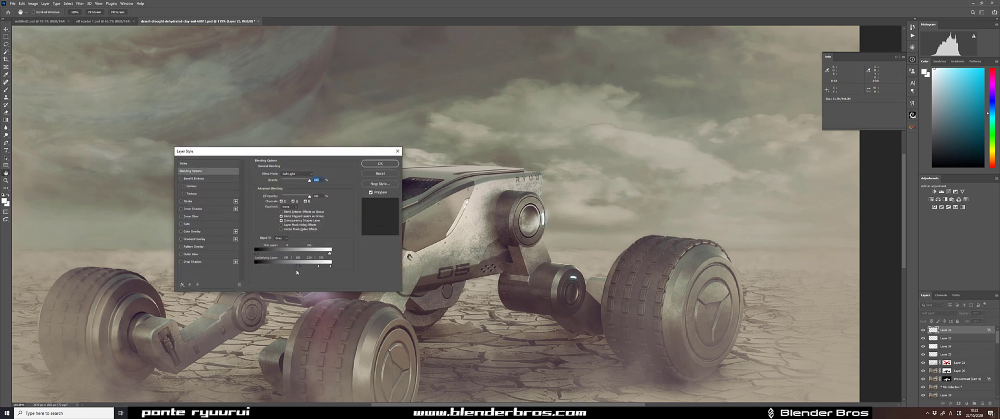
click(391, 165)
scroll(392, 166, down, 6)
scroll(788, 272, up, 2)
scroll(788, 273, down, 2)
key(v)
scroll(863, 273, up, 1)
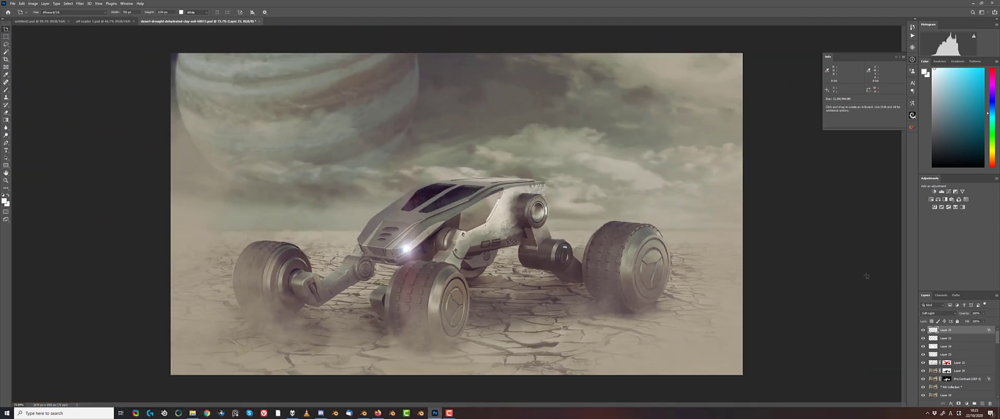
Stamp all visible layers into a new merged layer on top and save the document.
key(ctrl+alt+shift+e)
click(80, 4)
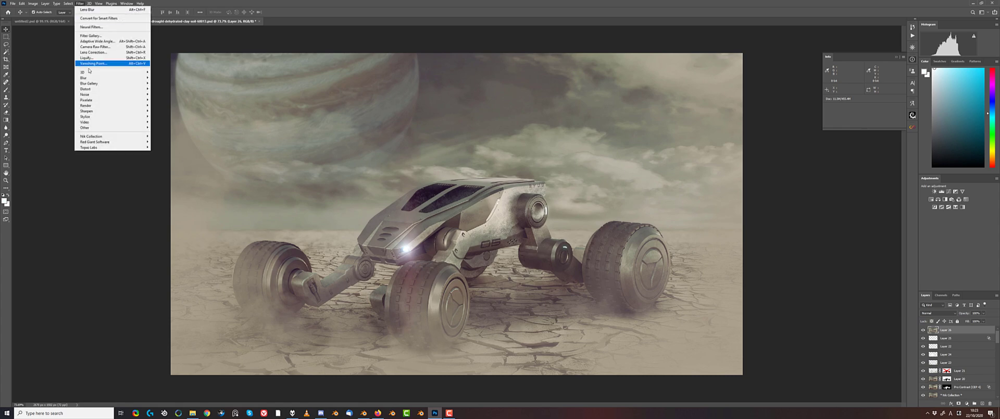
mouse_move(13, 3)
click(38, 70)
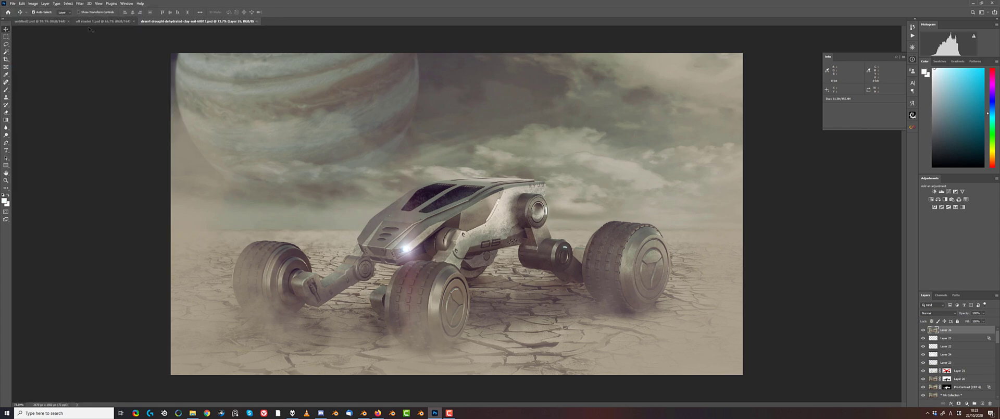
Apply a Camera Raw filter to the merged layer with a dark Highlight Priority vignette and slightly reduced roundness.
click(80, 4)
click(104, 49)
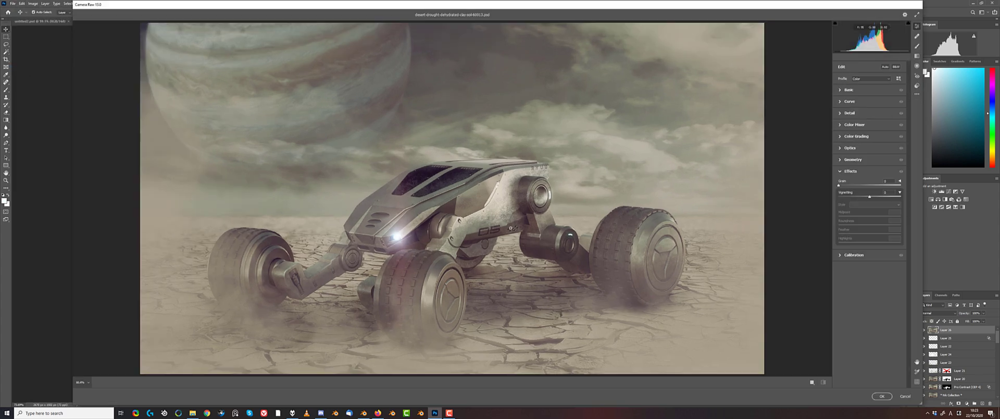
drag(869, 197, 860, 198)
drag(871, 227, 868, 225)
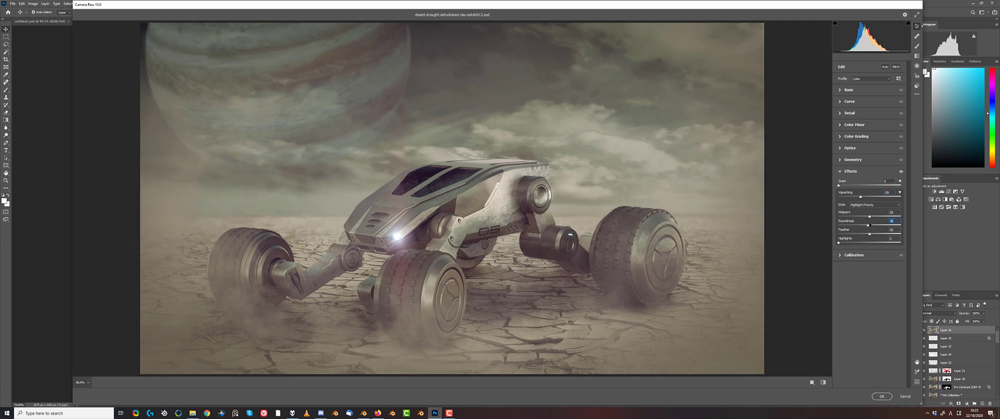
key(Return)
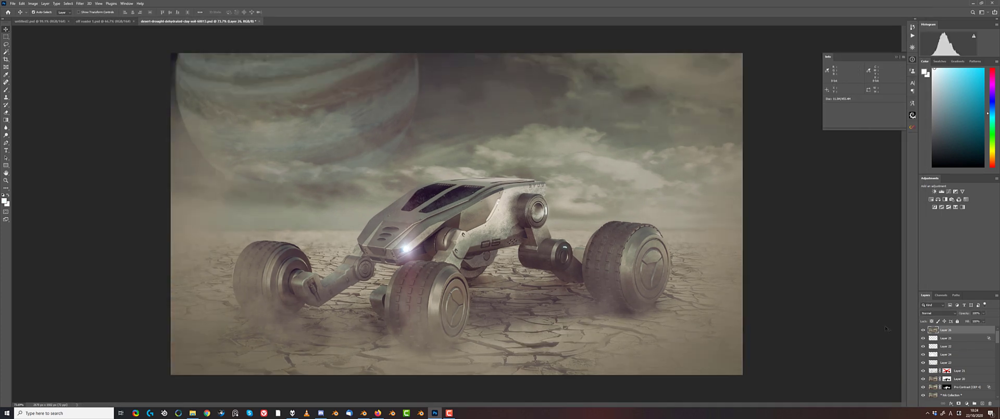
Duplicate the merged layer and brush a Camera Raw local adjustment with raised shadows, texture and clarity over the front wheel's tread.
key(ctrl+j)
click(80, 3)
click(105, 40)
click(841, 90)
key(k)
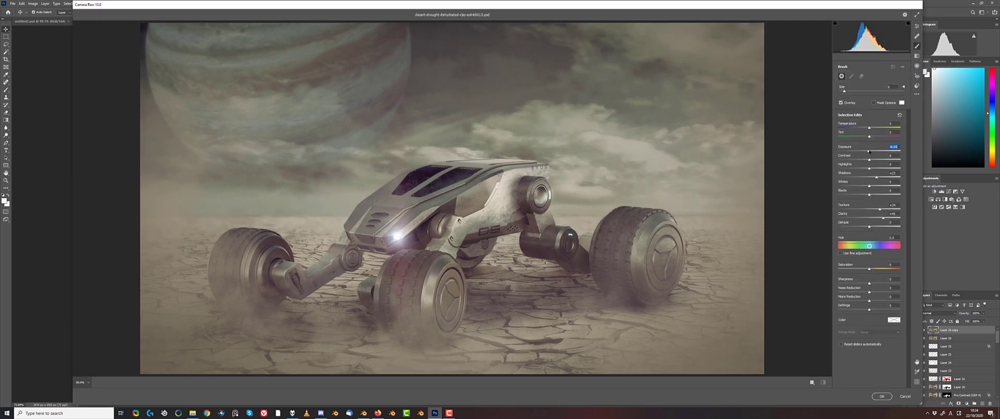
drag(418, 269, 404, 304)
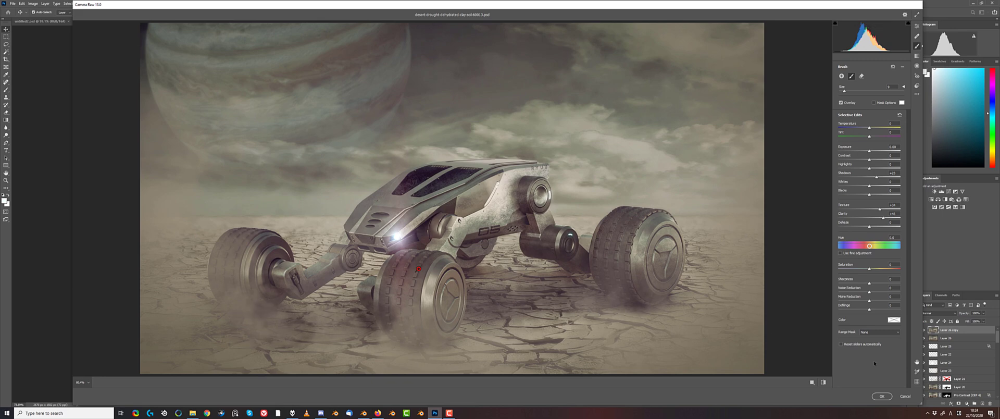
key(Return)
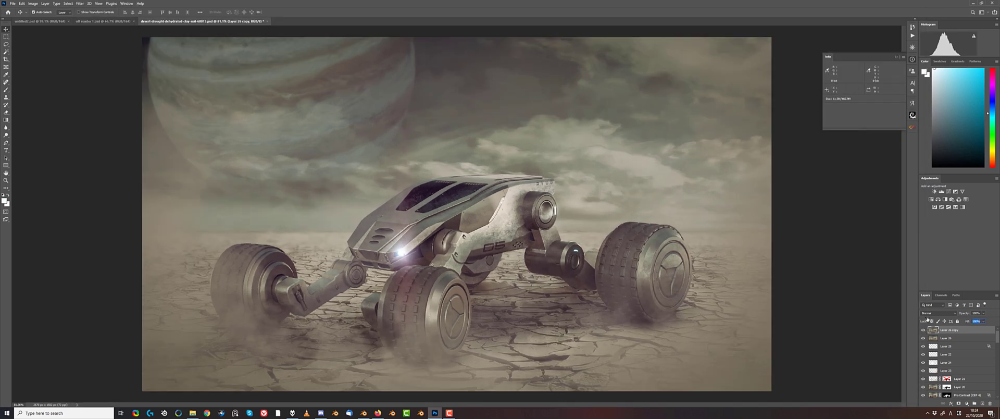
scroll(737, 235, down, 2)
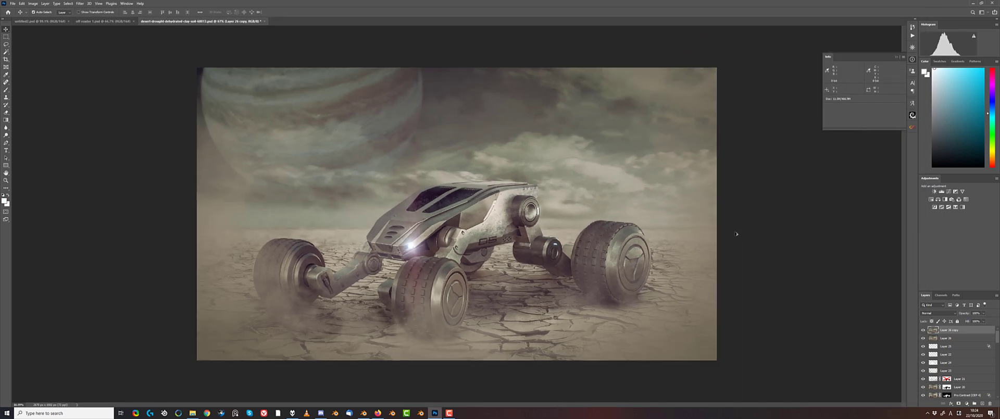
scroll(740, 237, up, 1)
Save the document and bring the three text layers from the off-roader document into the composite.
click(13, 4)
click(19, 72)
click(107, 22)
drag(948, 342, 401, 155)
Position the imported text layers together over the planet in the sky.
key(ctrl+t)
drag(312, 136, 492, 97)
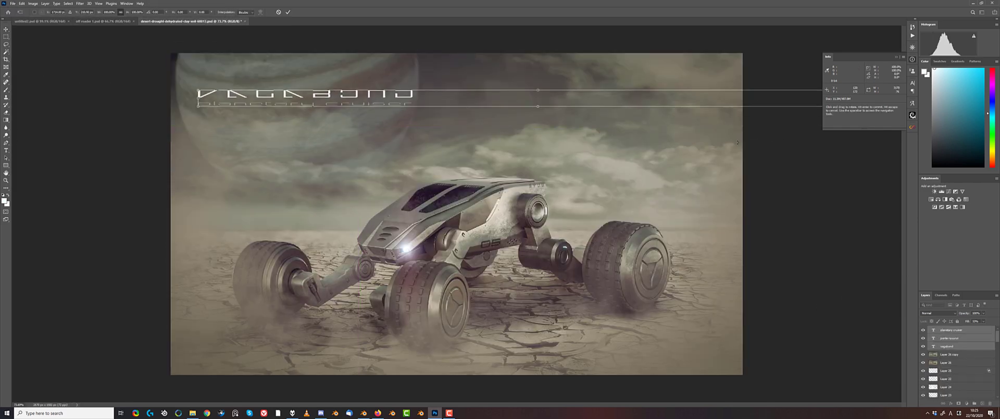
scroll(492, 99, down, 5)
key(Return)
Enlarge the VAGABOND title and its planetary cruiser subtitle together and place them across the planet.
click(956, 338)
click(952, 330)
ctrl+click(952, 345)
key(ctrl+t)
mouse_move(431, 148)
mouse_down()
mouse_move(472, 151)
mouse_move(422, 136)
mouse_up()
key(Return)
scroll(422, 136, up, 5)
drag(388, 78, 389, 96)
Add a layer below the text, sample the haze color beside the planet and paint soft haze over the planet's outer edge.
click(942, 357)
key(b)
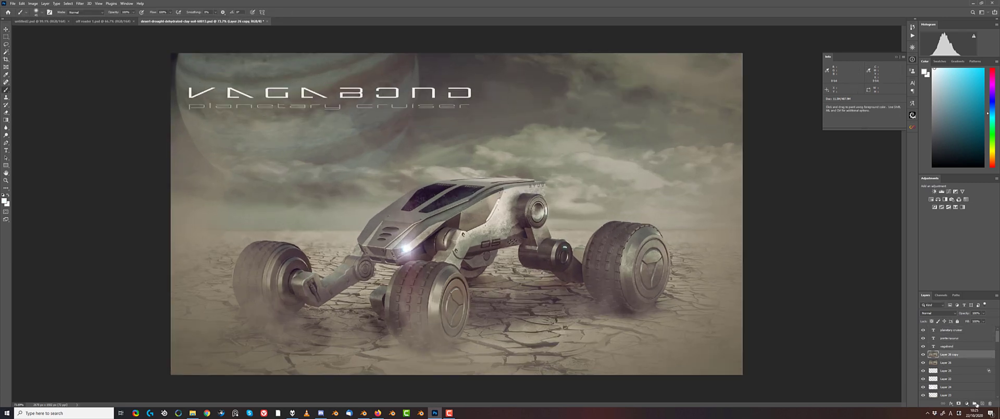
alt+click(225, 166)
drag(162, 103, 164, 112)
scroll(244, 223, down, 4)
scroll(245, 224, up, 2)
drag(969, 321, 967, 320)
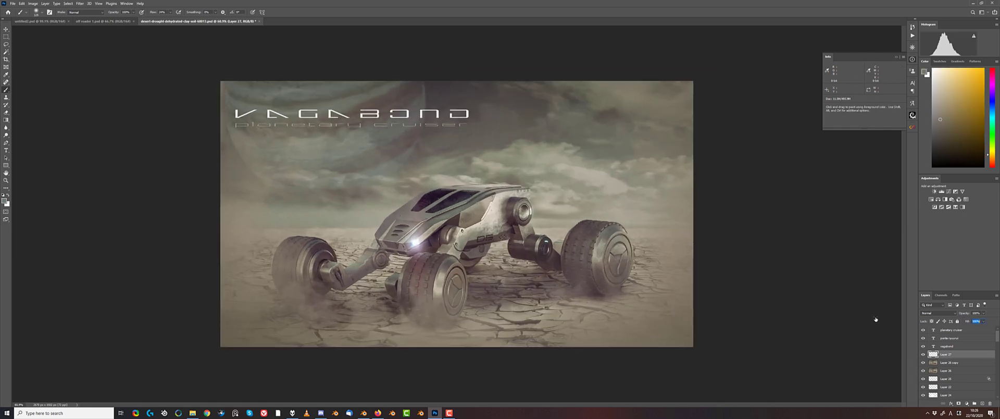
scroll(524, 162, up, 2)
scroll(524, 162, down, 1)
Move the VAGABOND layer next to its subtitle layer in the stack and nudge both texts slightly upward.
drag(947, 345, 951, 335)
shift+click(951, 331)
key(ctrl+t)
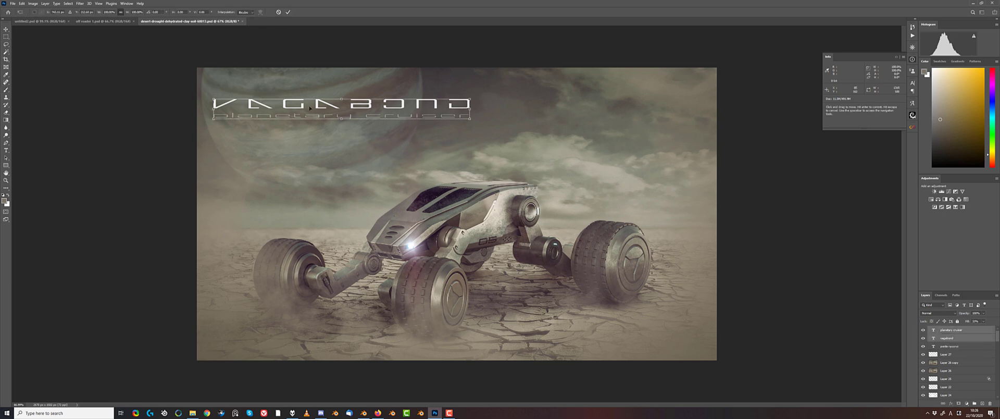
drag(428, 111, 423, 107)
key(Return)
Move the artist signature text to the image's lower right corner.
click(950, 346)
key(ctrl+t)
drag(769, 105, 630, 353)
key(Return)
Shift the VAGABOND title and its subtitle slightly to the right over the planet and save the document.
click(952, 338)
shift+click(951, 330)
key(ctrl+t)
drag(313, 101, 332, 102)
key(Return)
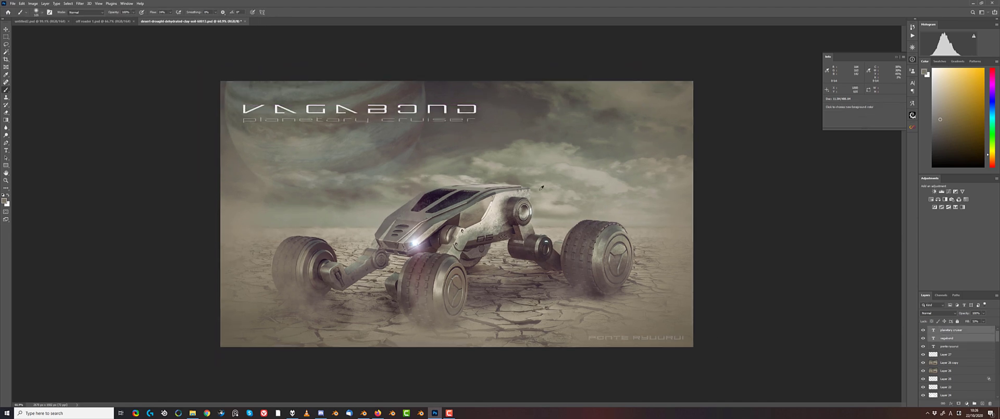
click(13, 3)
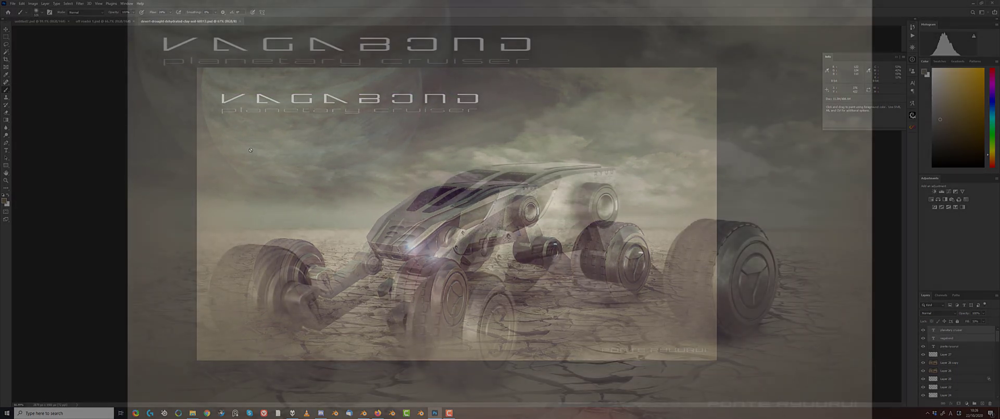